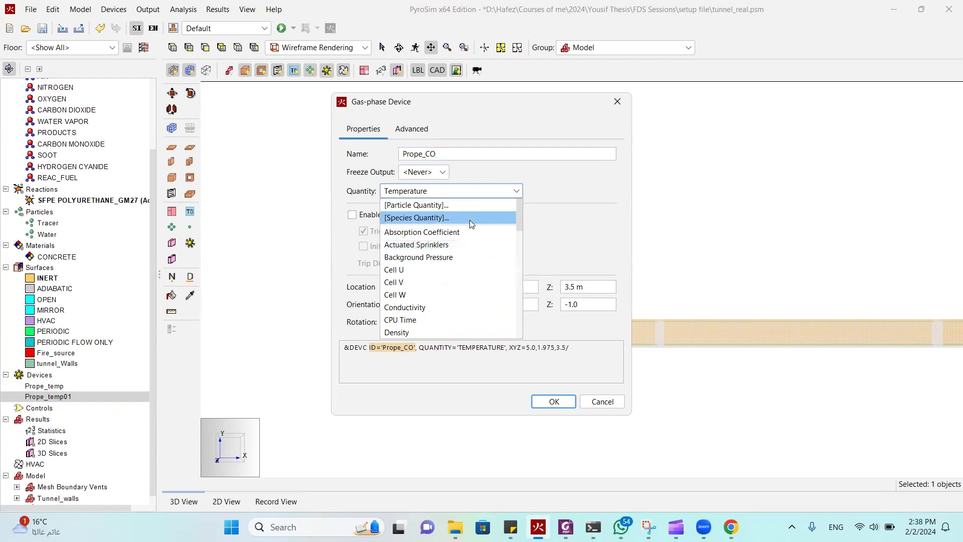
Set the Prope_CO device's quantity to the species Volume Fraction of CARBON MONOXIDE
left_click(471, 220)
left_click(467, 262)
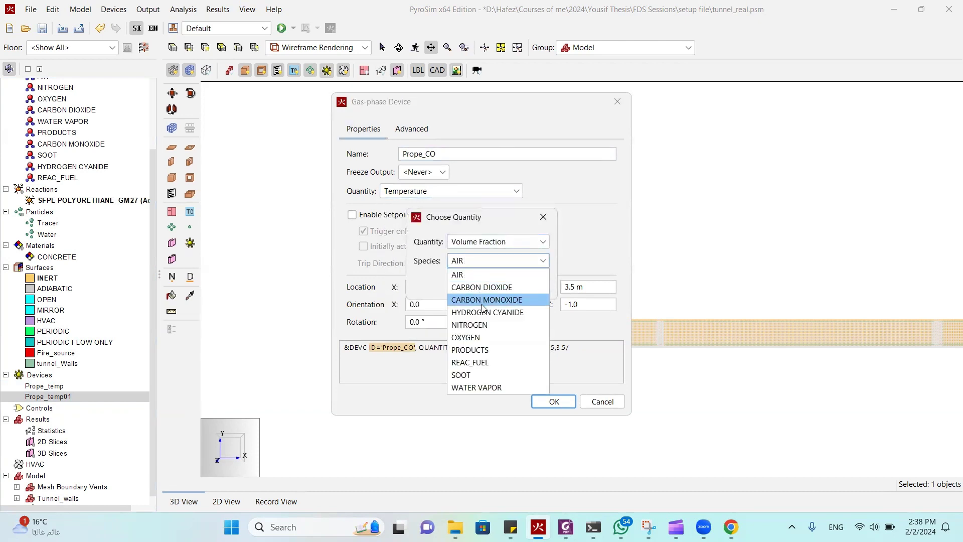
left_click(487, 299)
left_click(480, 287)
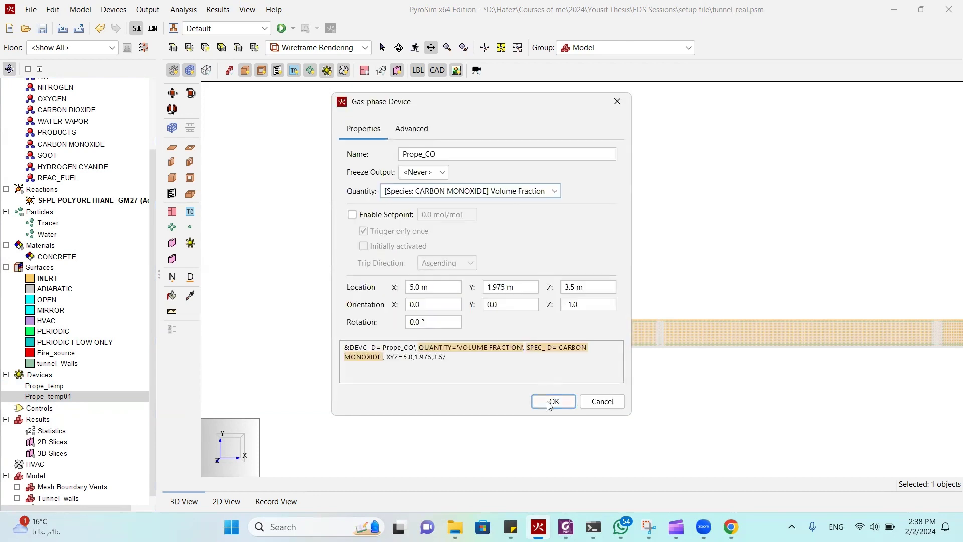
left_click(554, 401)
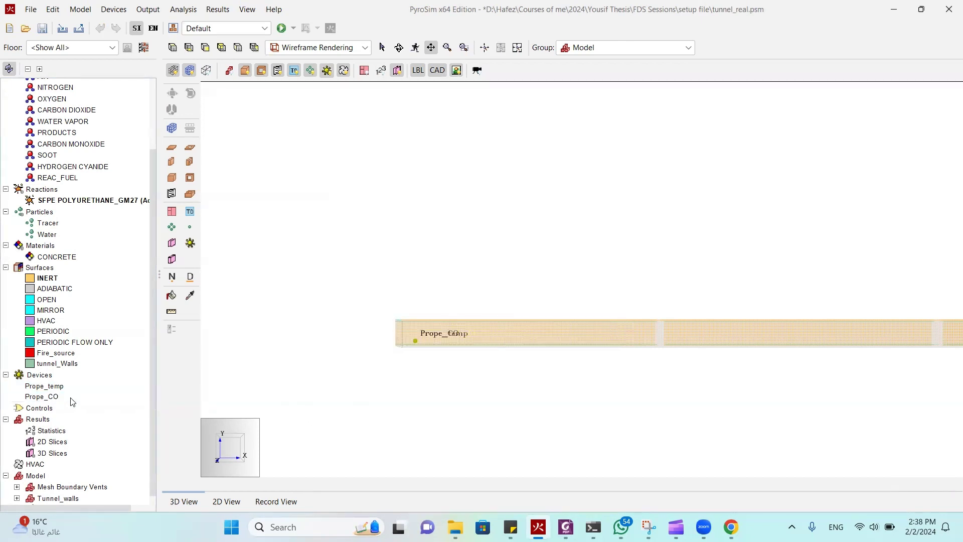
Duplicate the Prope_CO device and name the copy Prope_Vis
left_click(52, 398)
key("ctrl+v")
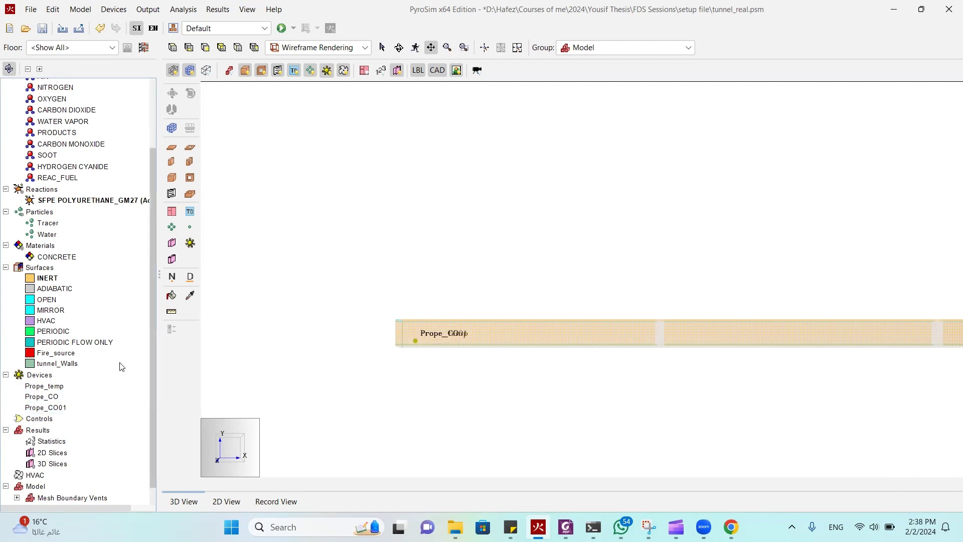
double_click(62, 408)
key("BackSpace")
key("BackSpace")
key("BackSpace")
key("BackSpace")
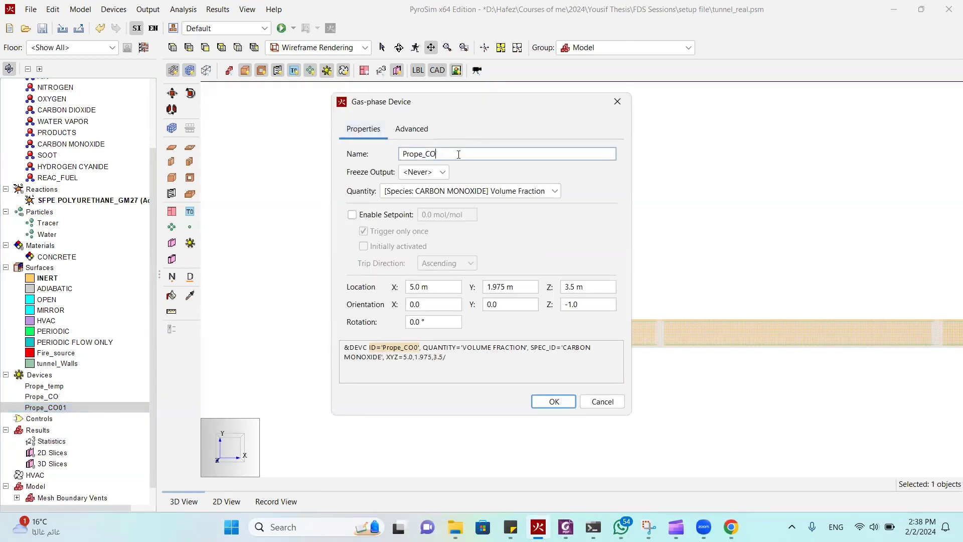
type("Vis")
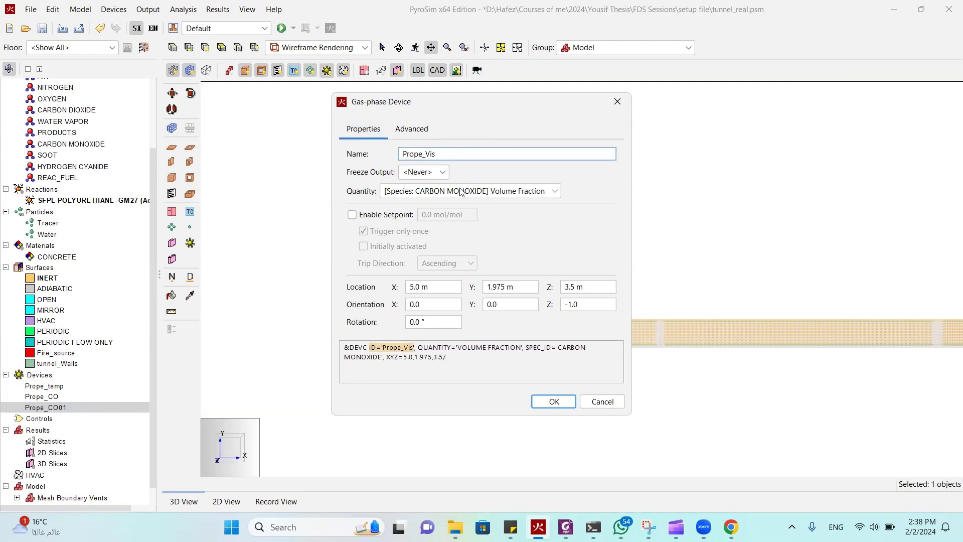
Set the Prope_Vis device's quantity to Visibility and accept its properties
left_click(461, 191)
scroll(477, 236, "down", 3)
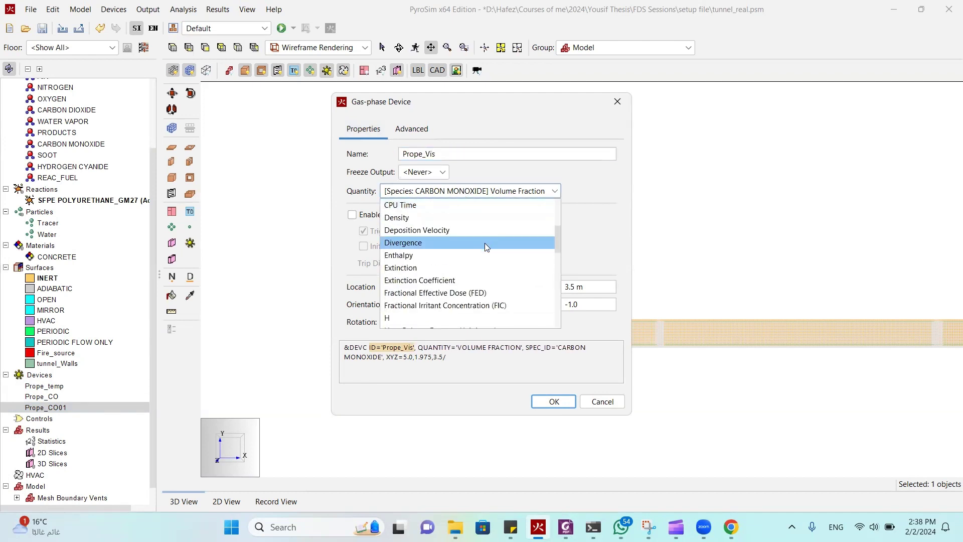
scroll(484, 244, "down", 10)
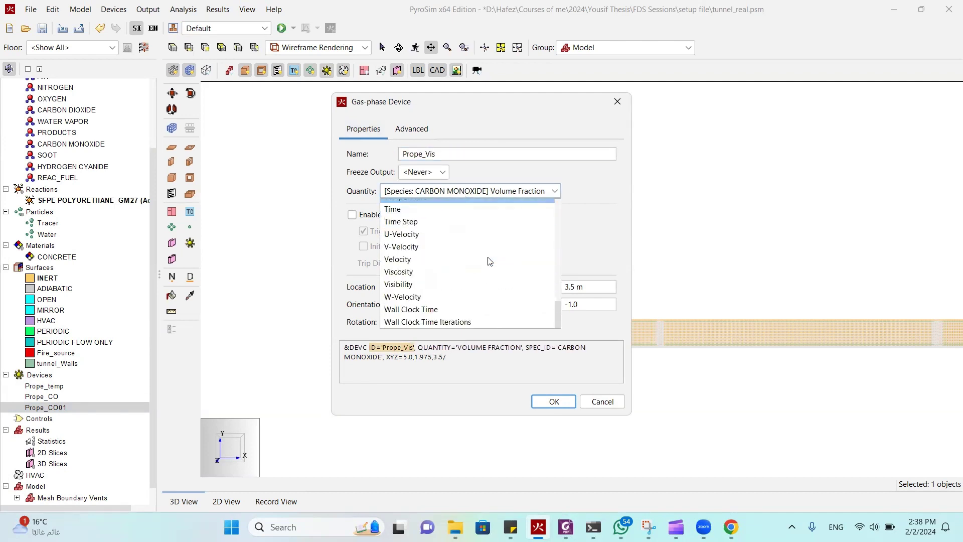
left_click(433, 284)
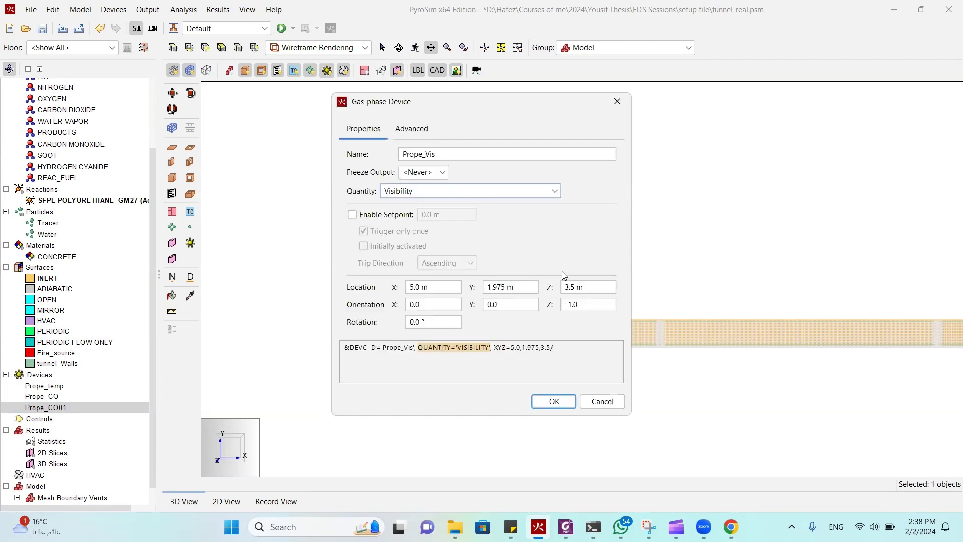
left_click(554, 402)
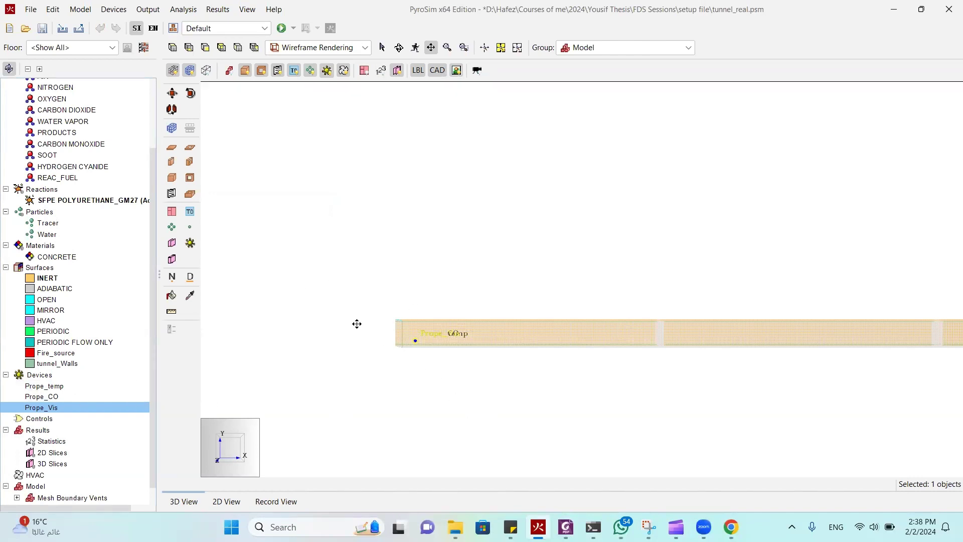
Set the end time to 1200 s in the simulation parameters
left_click(193, 14)
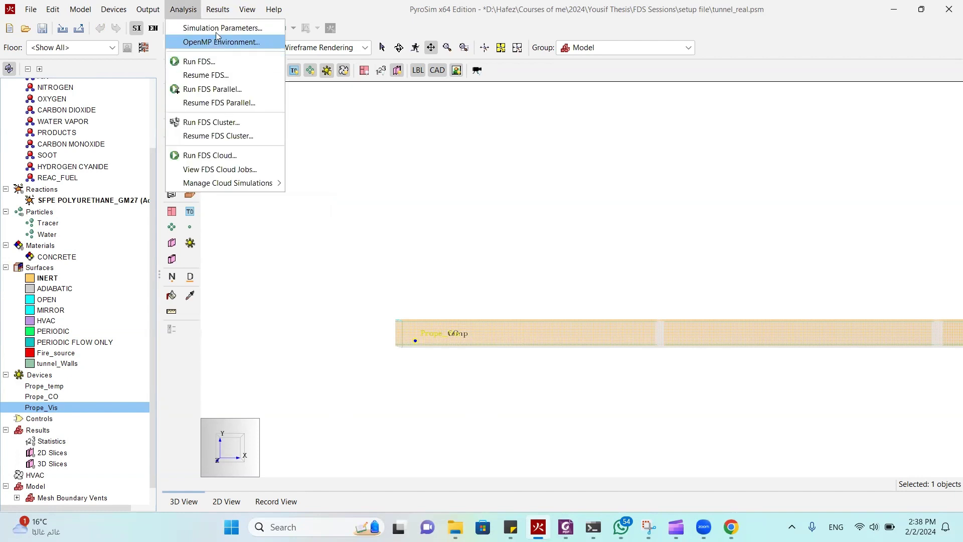
left_click(214, 28)
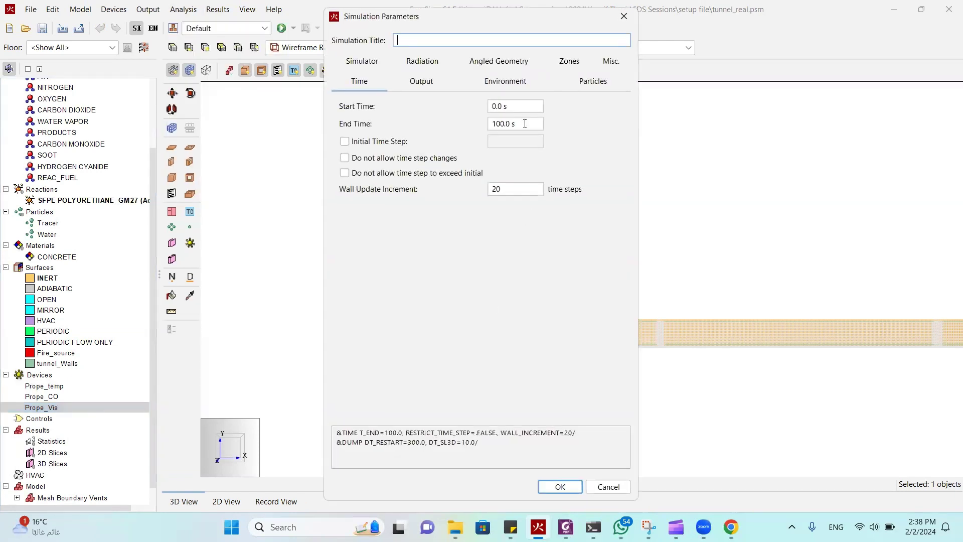
left_click_drag(526, 123, 410, 114)
type("1200")
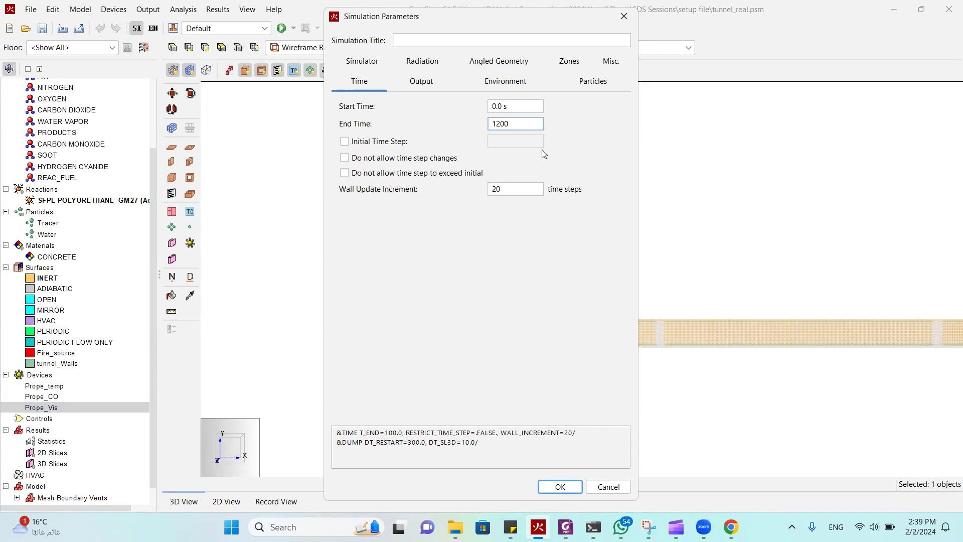
left_click(559, 109)
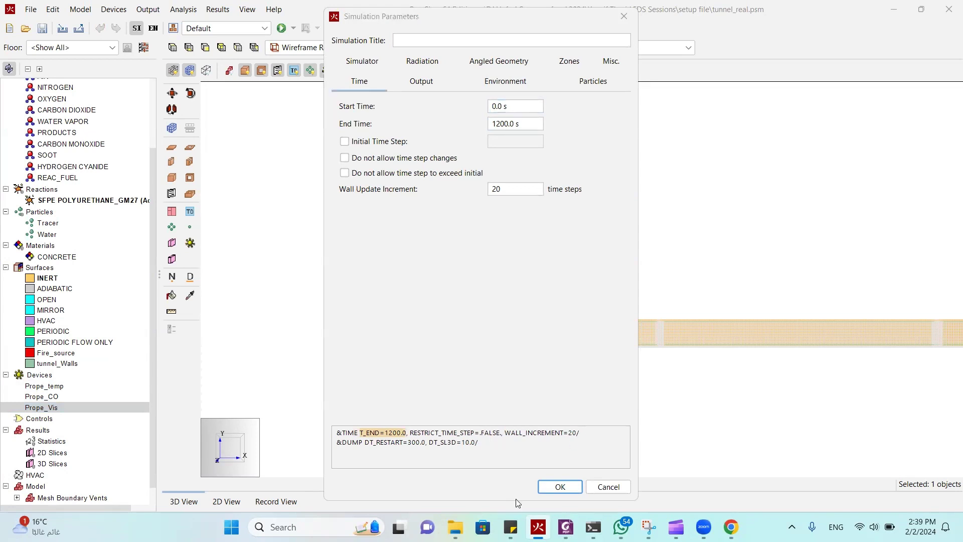
left_click(562, 487)
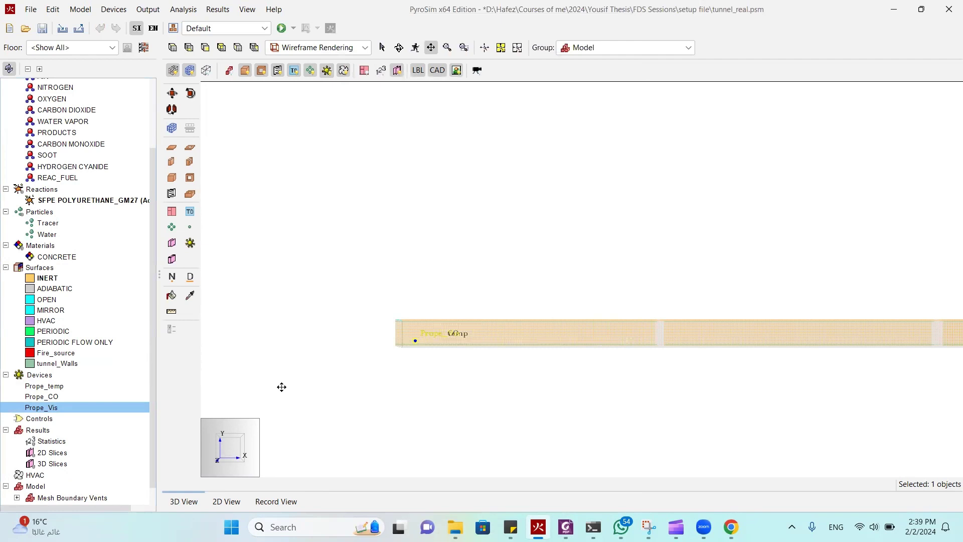
Save the tunnel_real model
left_click_drag(773, 387, 903, 280)
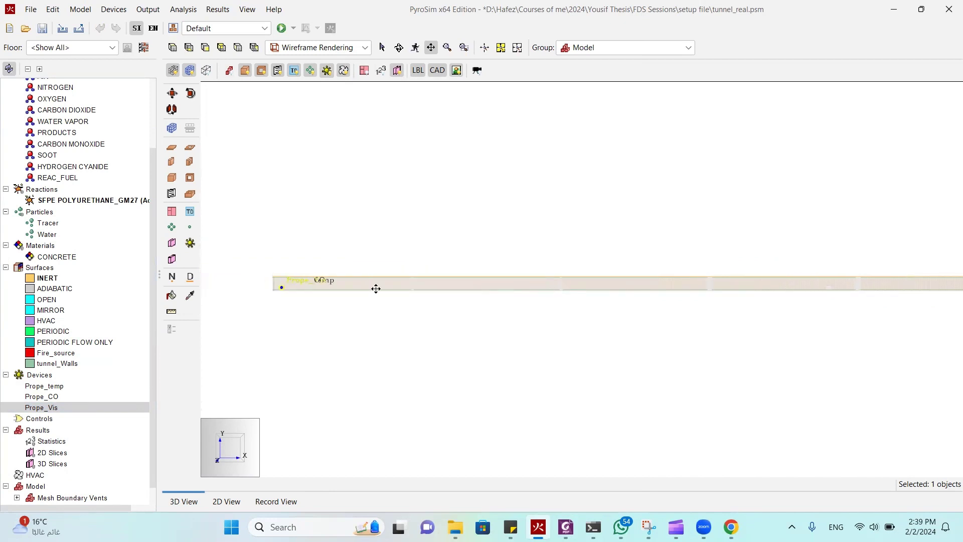
left_click_drag(375, 288, 417, 311)
key("ctrl+s")
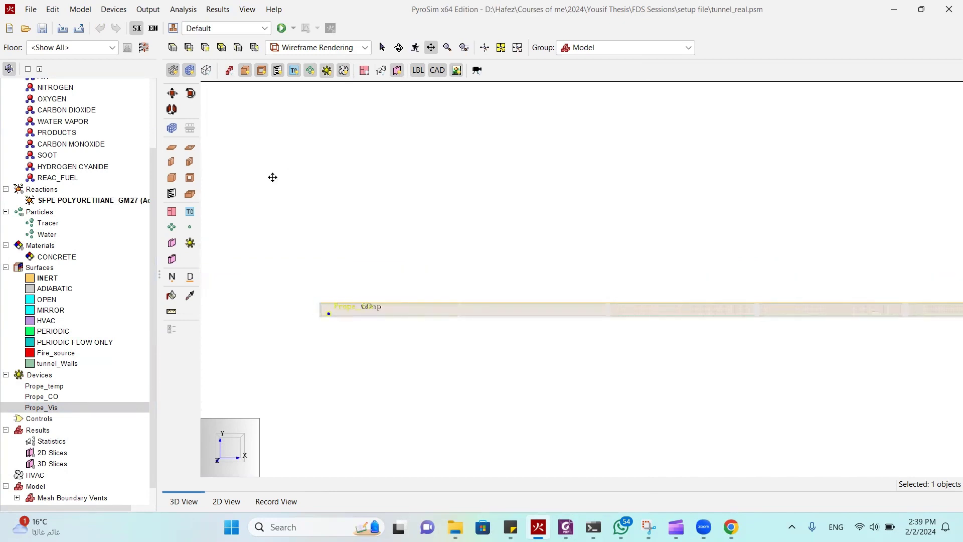
left_click(31, 9)
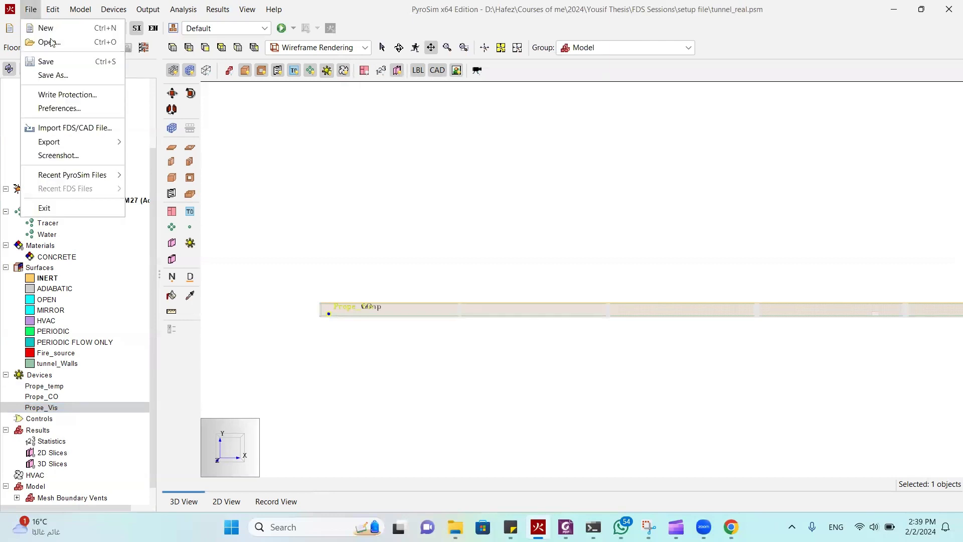
mouse_move(120, 142)
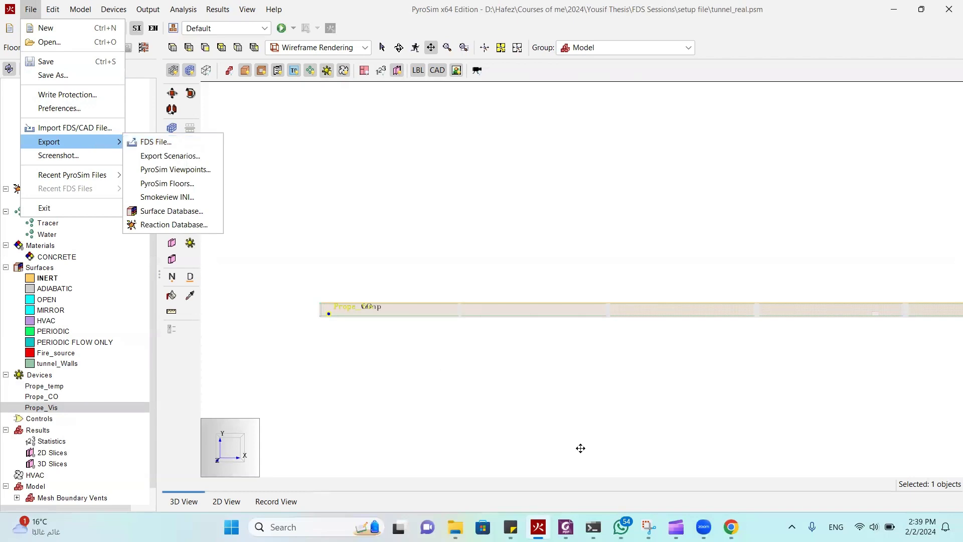
left_click(395, 351)
Create a folder named tenability on the Windows desktop and place it below the new_bars folder
key("super+d")
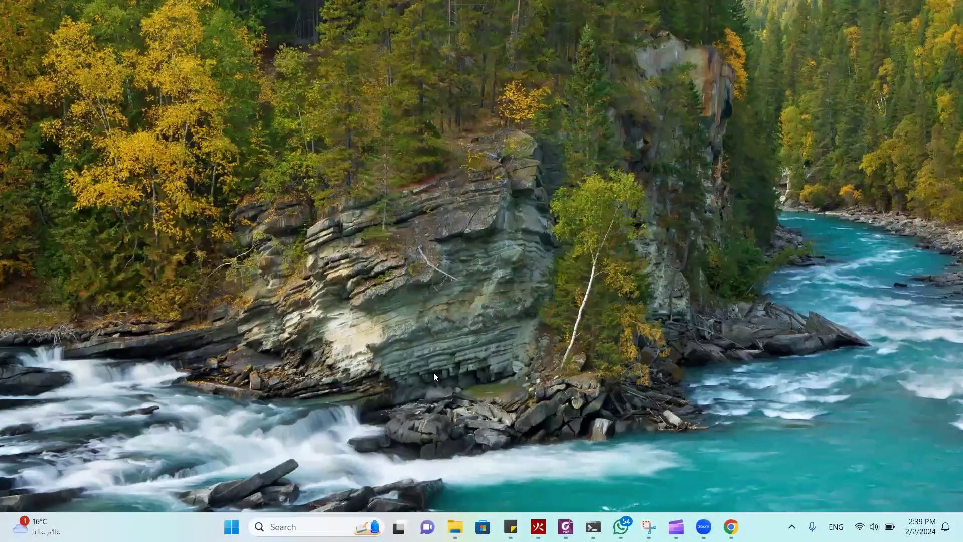
right_click(450, 207)
mouse_move(452, 207)
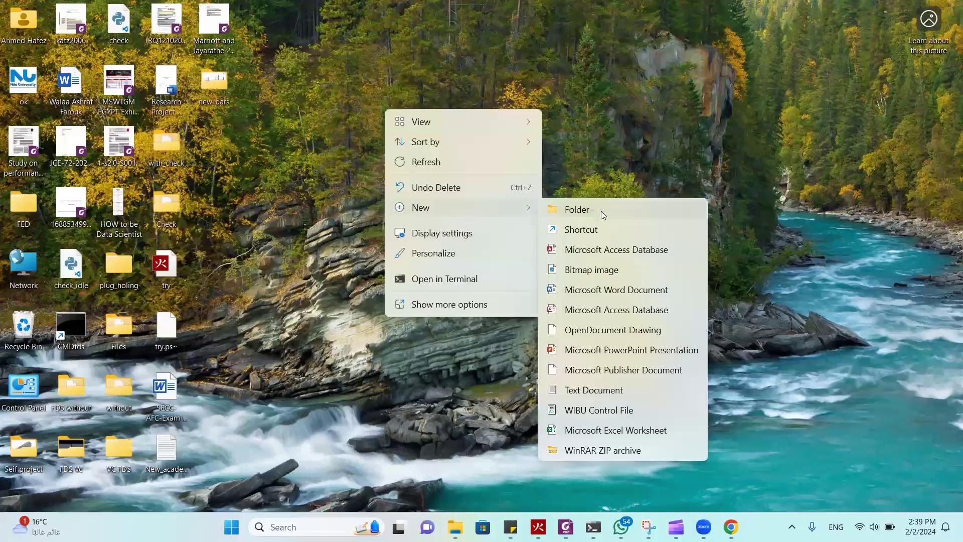
left_click(601, 210)
type("te")
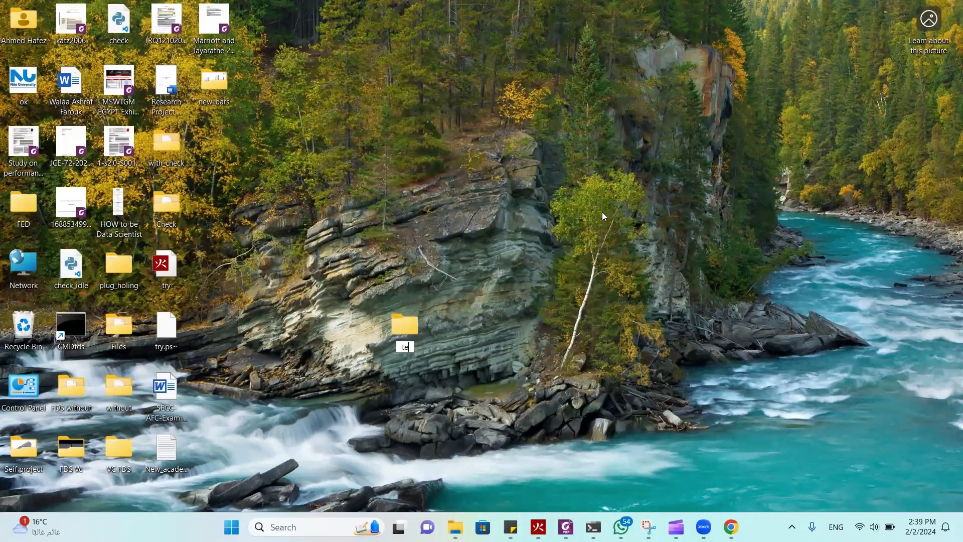
type("nability")
key("Return")
left_click_drag(404, 326, 233, 149)
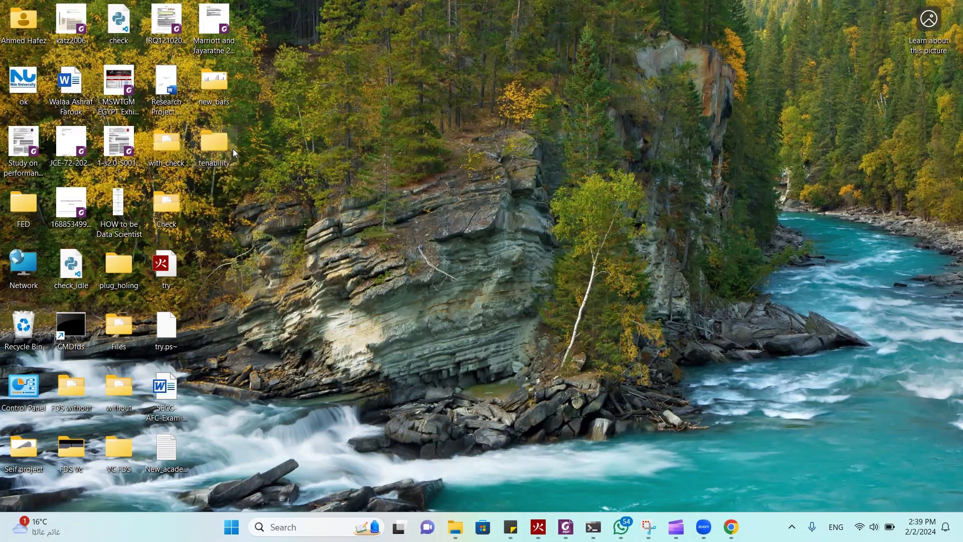
Create a subfolder named 5_100 inside the tenability folder and open it
double_click(224, 147)
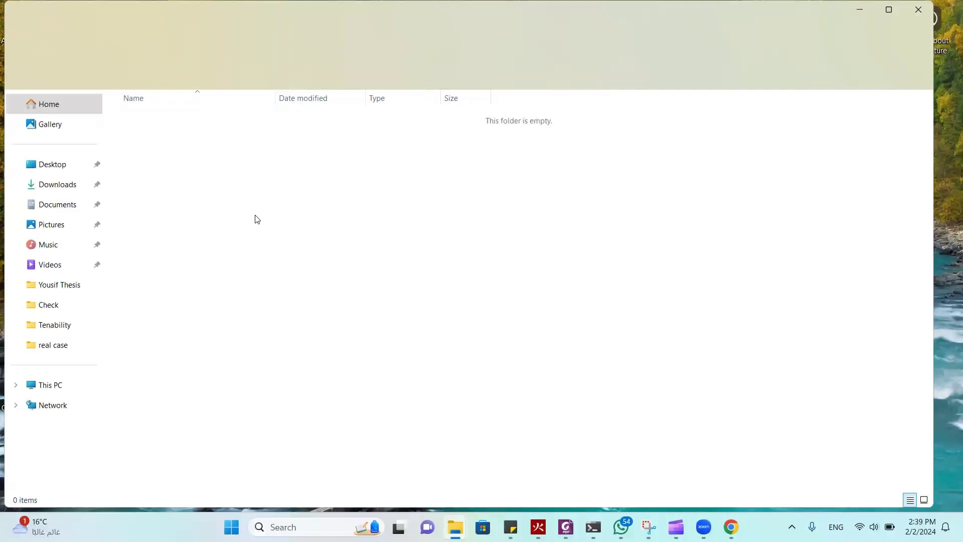
right_click(255, 217)
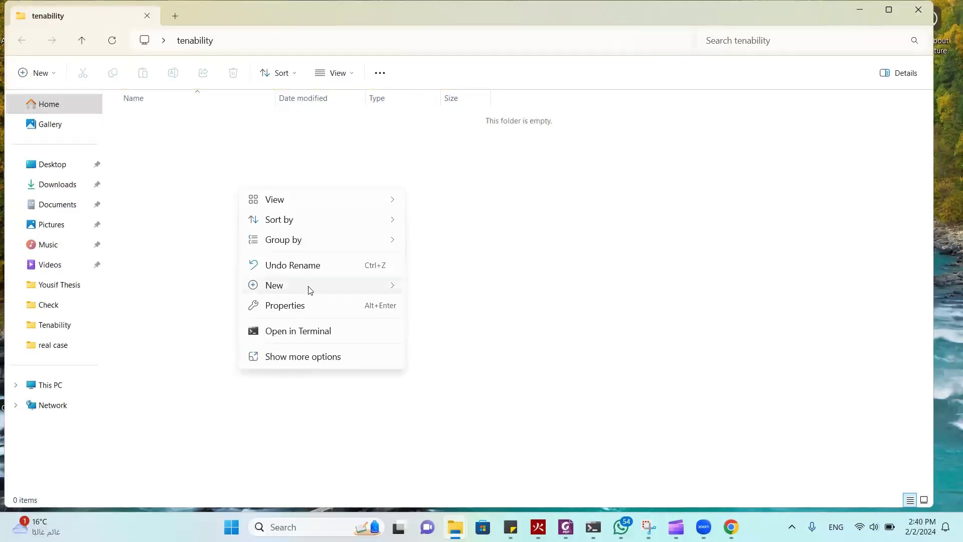
mouse_move(308, 288)
left_click(480, 28)
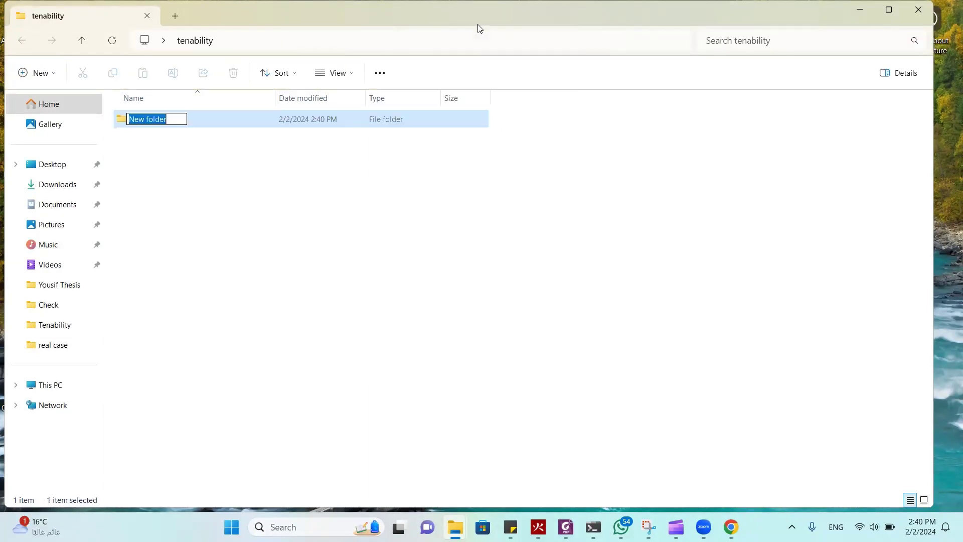
type("5_100")
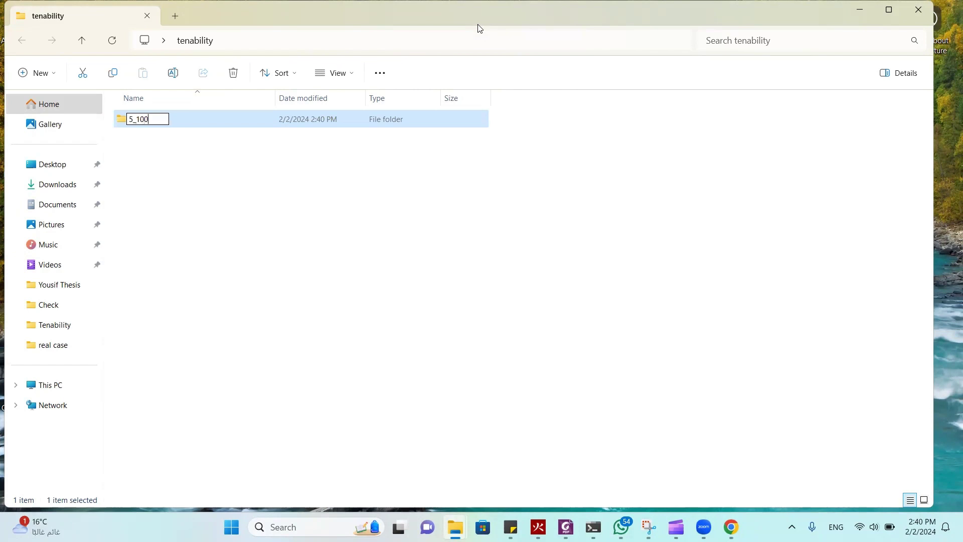
key("Return")
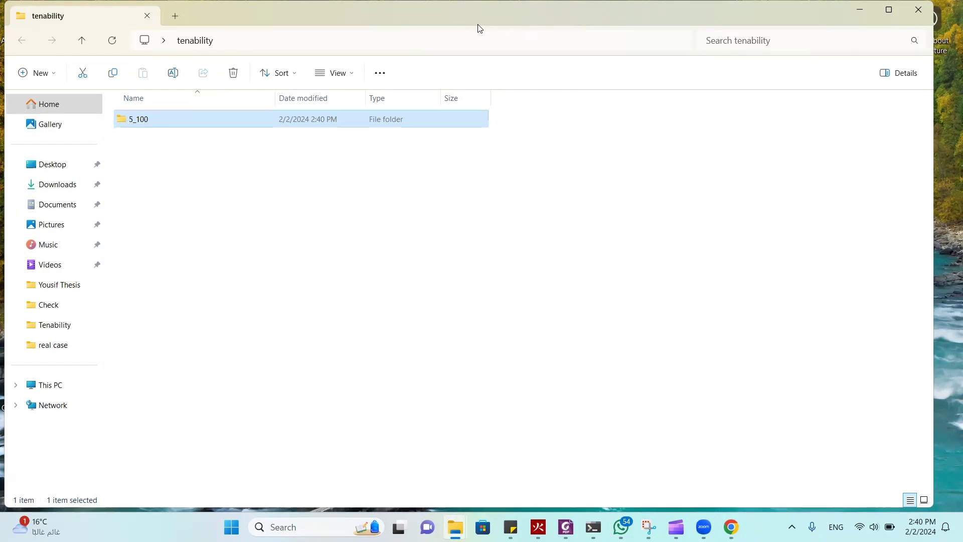
key("Return")
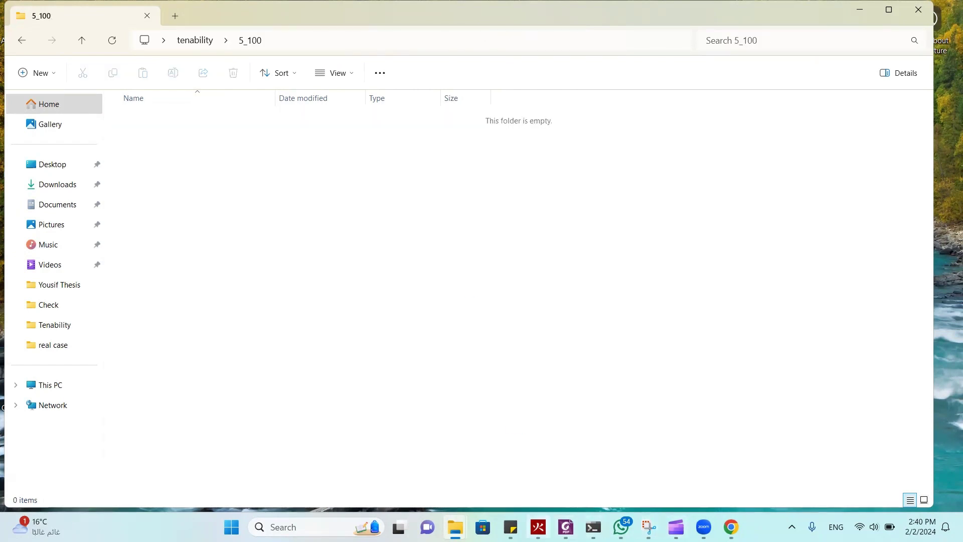
Export the model from PyroSim as FDS input file tunnel_real into the 5_100 folder inside tenability on the desktop
left_click(538, 527)
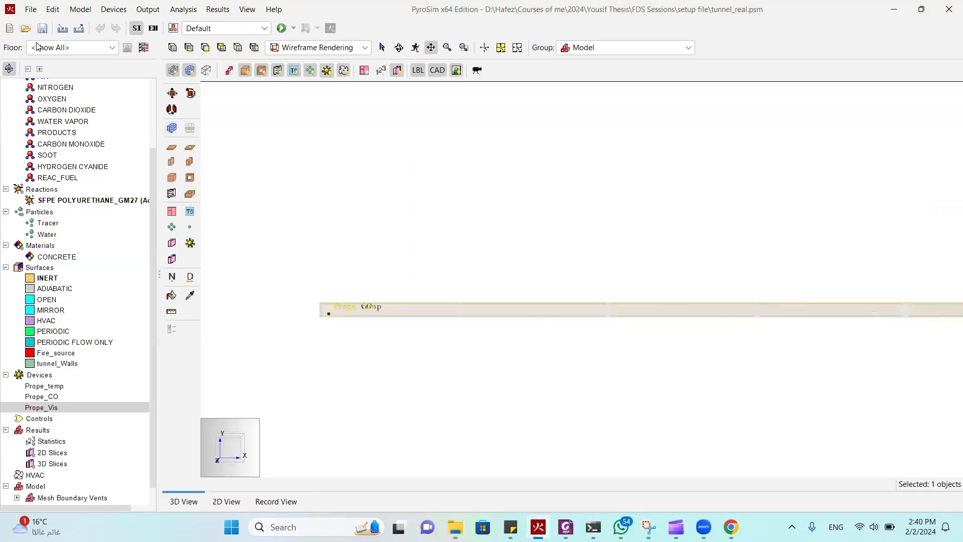
left_click(30, 9)
mouse_move(86, 142)
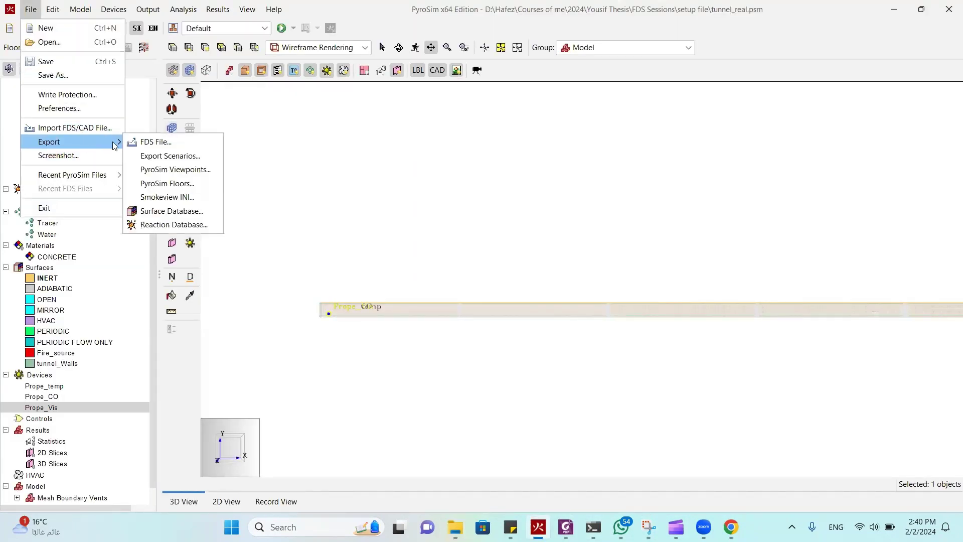
left_click(179, 141)
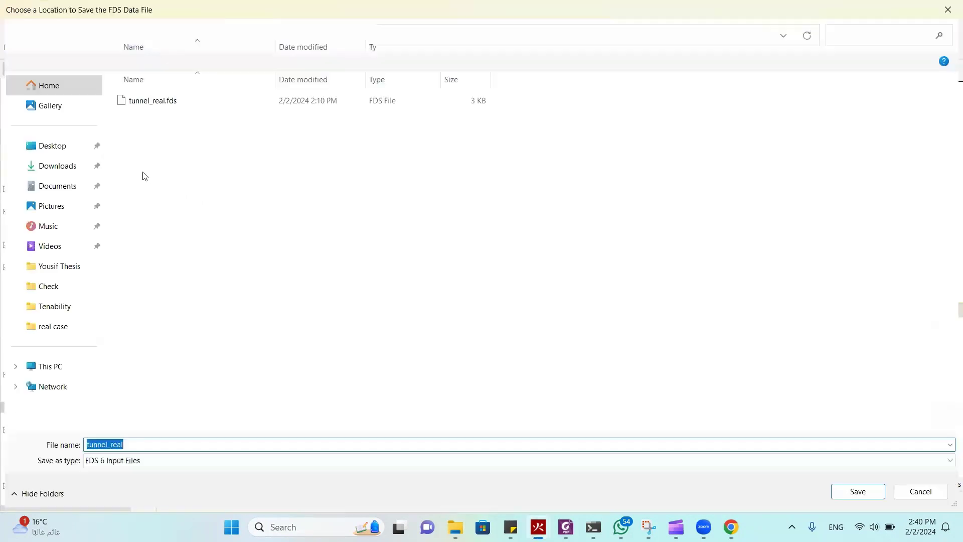
left_click(65, 146)
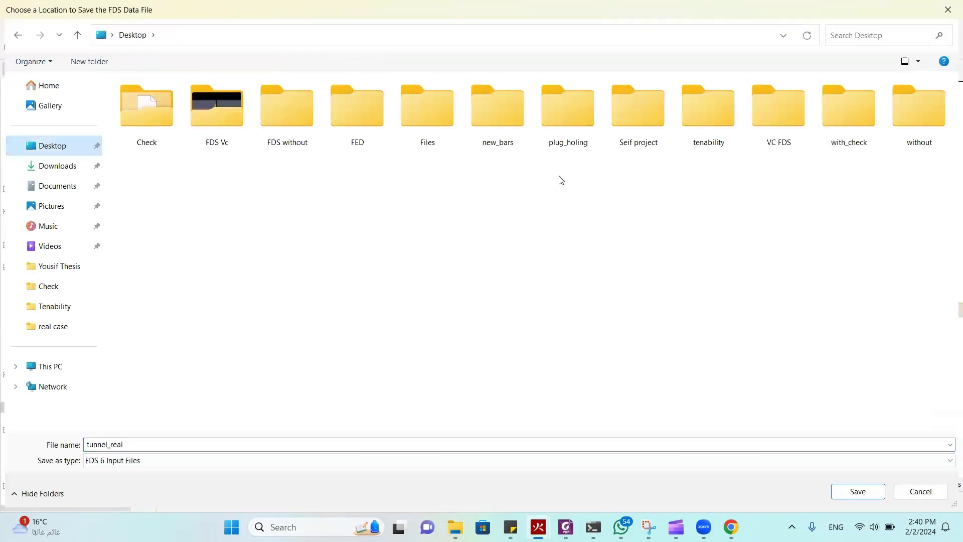
left_click(709, 147)
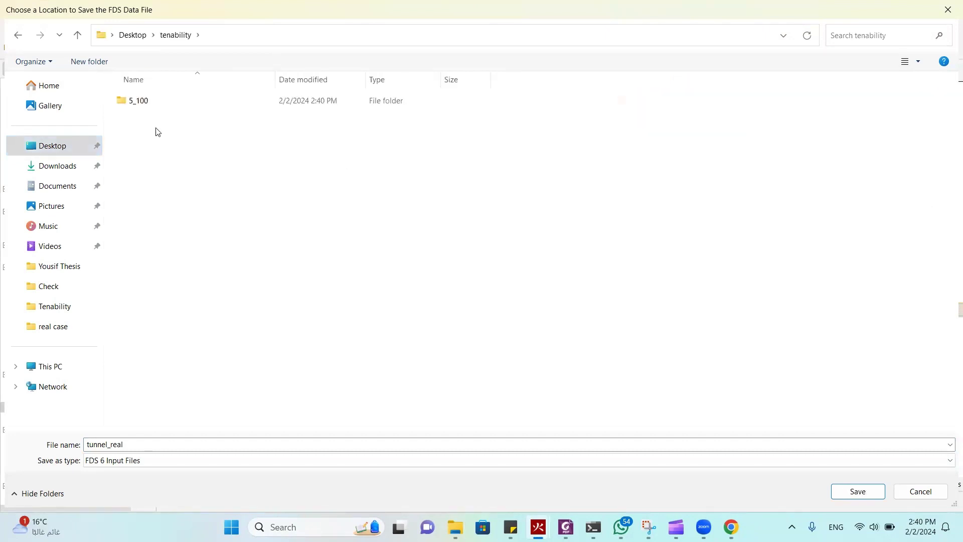
double_click(155, 104)
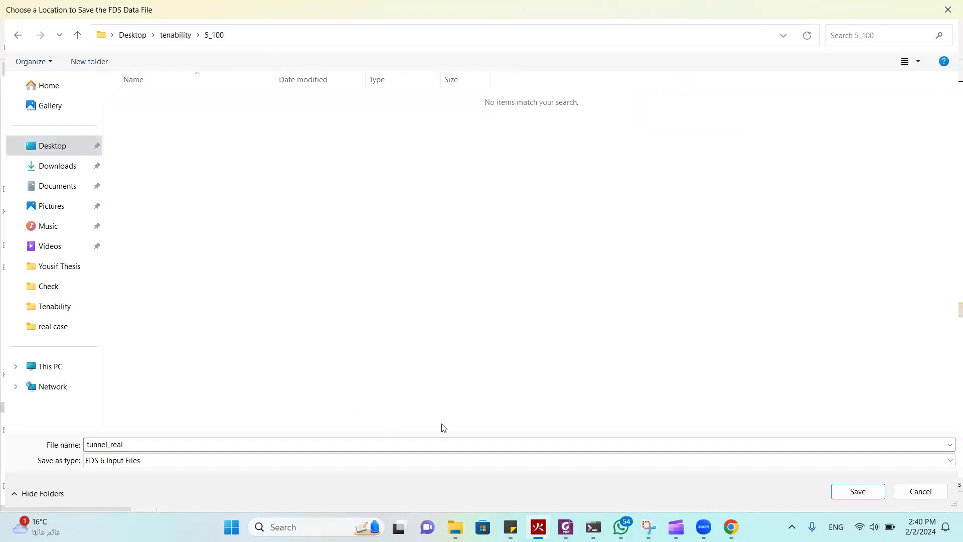
left_click(845, 493)
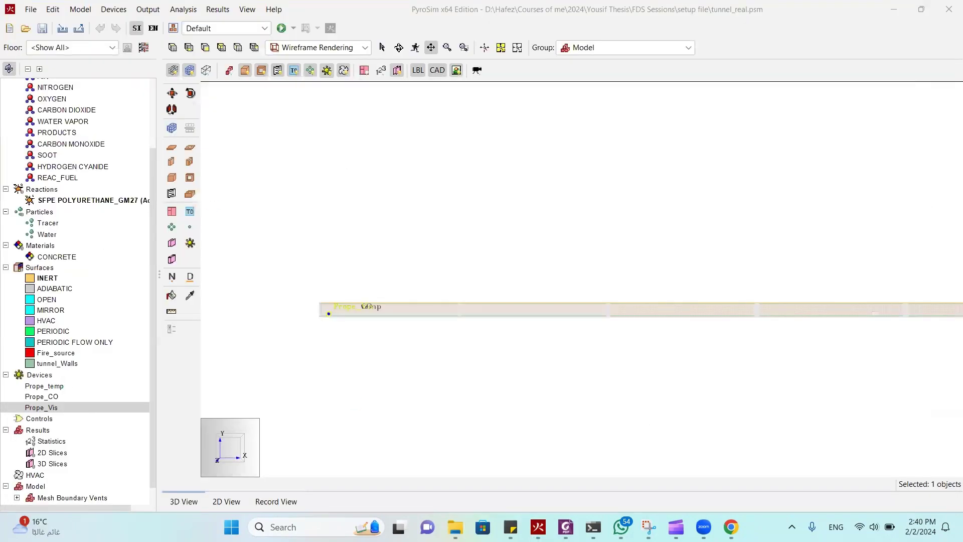
Switch to the command prompt and change its working directory to the desktop's tenability\5_100 folder using the path copied from File Explorer
key("alt+Tab")
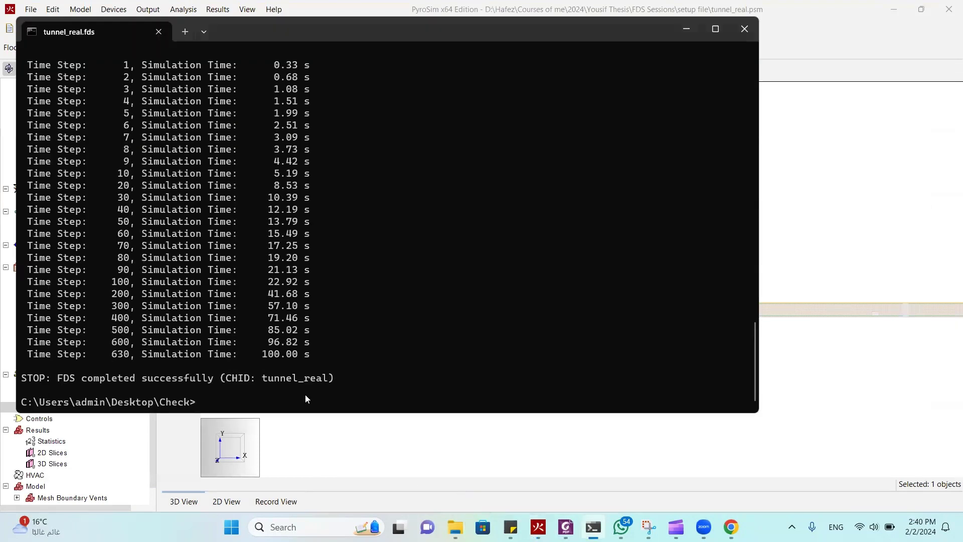
type("cd")
mouse_move(455, 526)
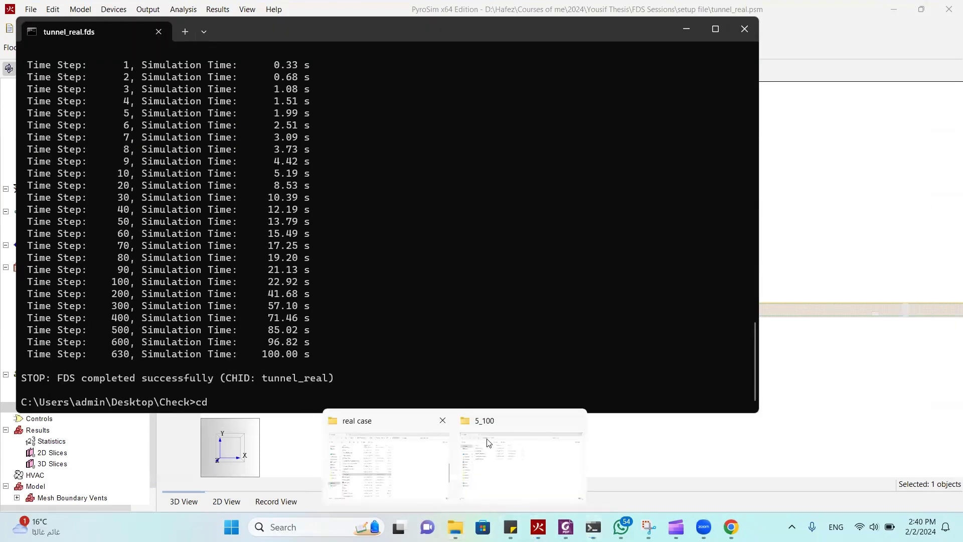
left_click(492, 439)
left_click(522, 40)
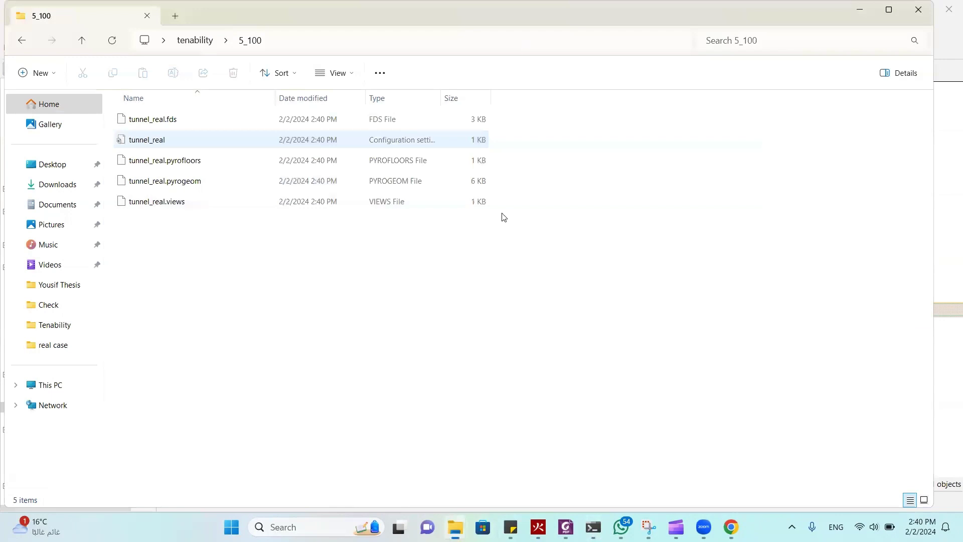
key("ctrl+c")
key("alt+Tab")
key("ctrl+v")
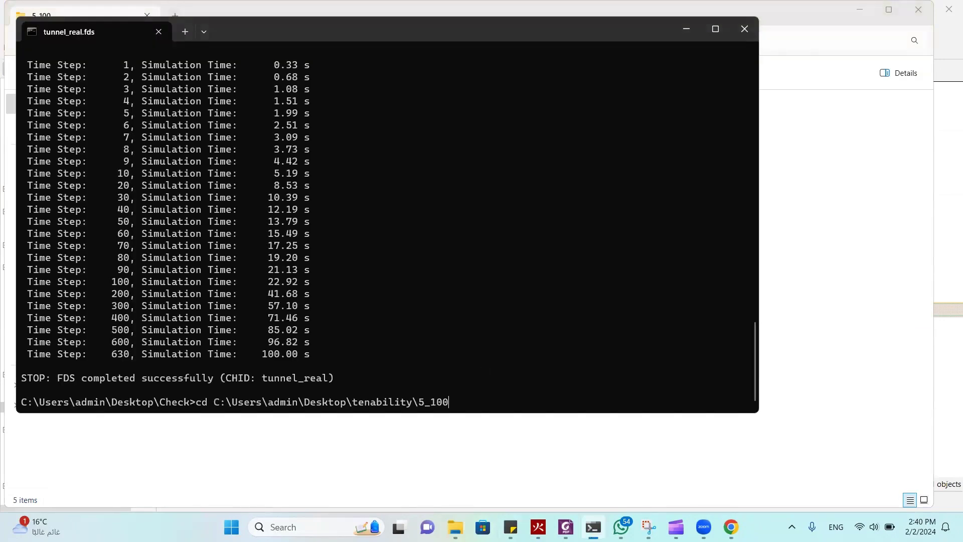
key("Return")
Enter the command fds_local -p 5 at the prompt, checking the number of sub-meshes under Tunnel_mesh in PyroSim for the process count
type("fds_")
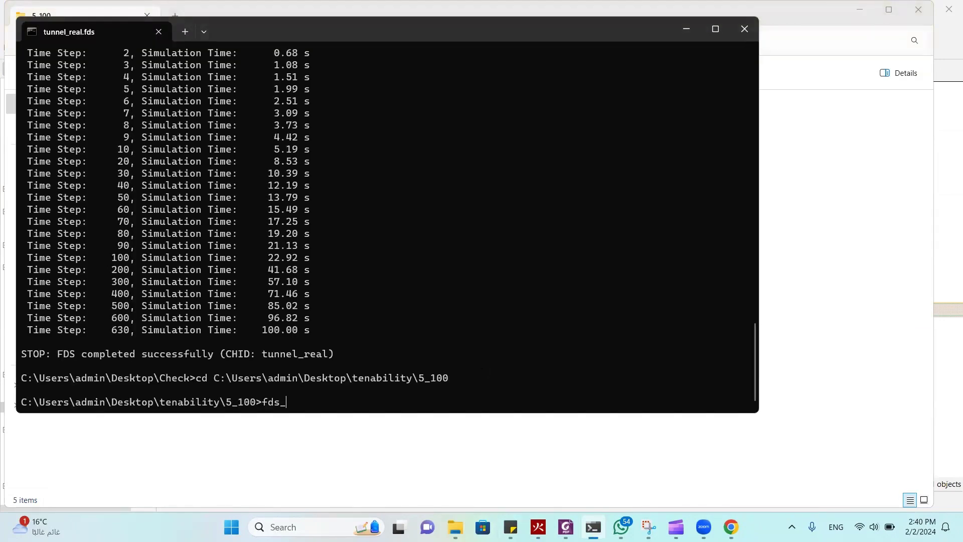
type("local -p")
key("alt+Tab")
scroll(69, 137, "up", 3)
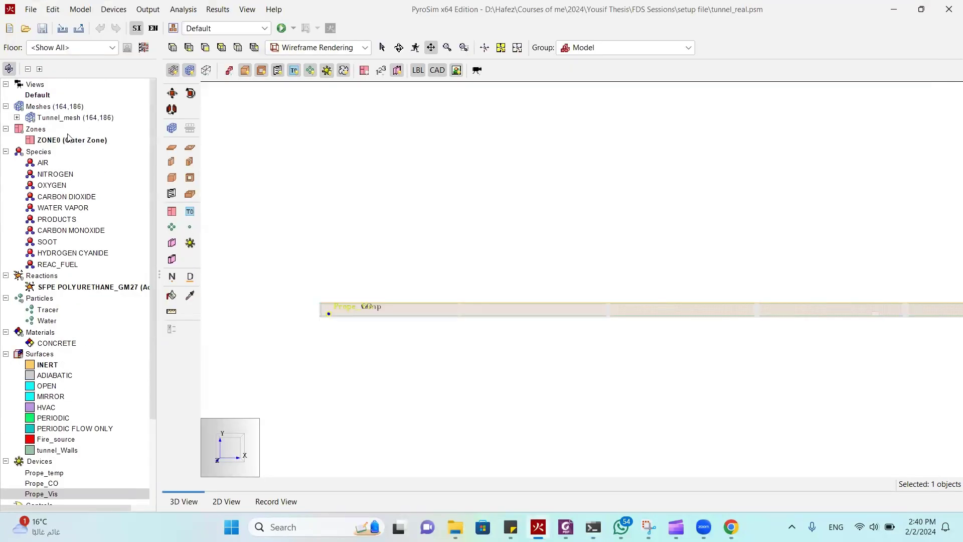
left_click(17, 117)
left_click(89, 129)
left_click(86, 143)
left_click(85, 152)
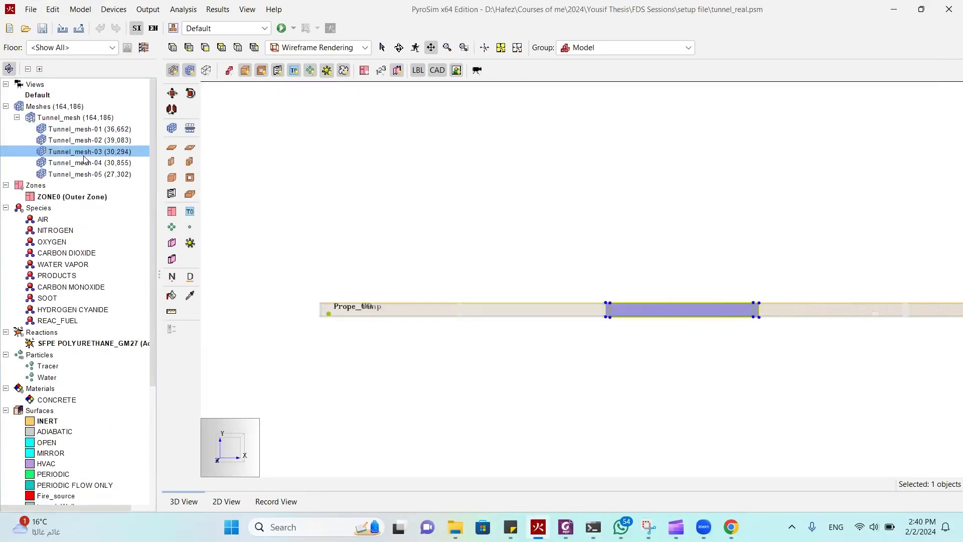
left_click(85, 163)
left_click(90, 174)
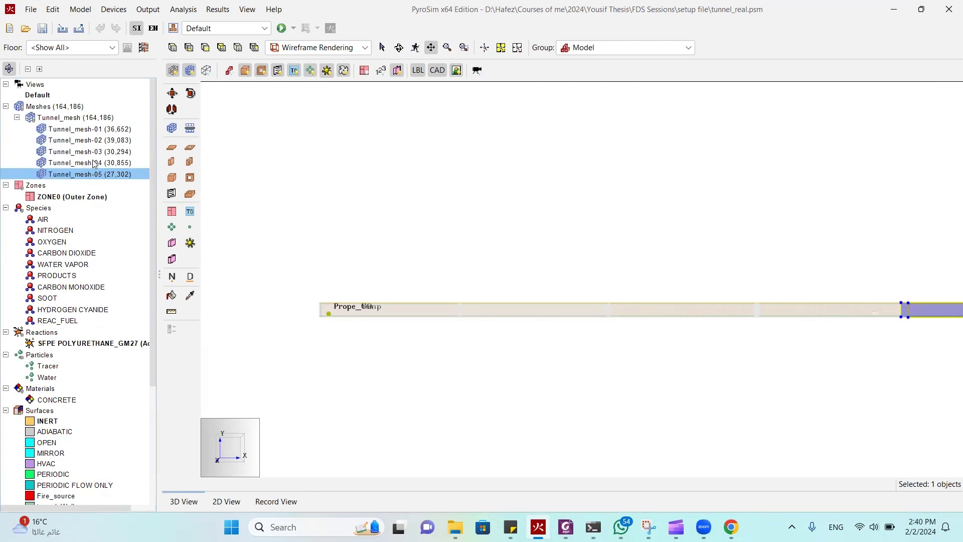
key("alt+Tab")
type("5")
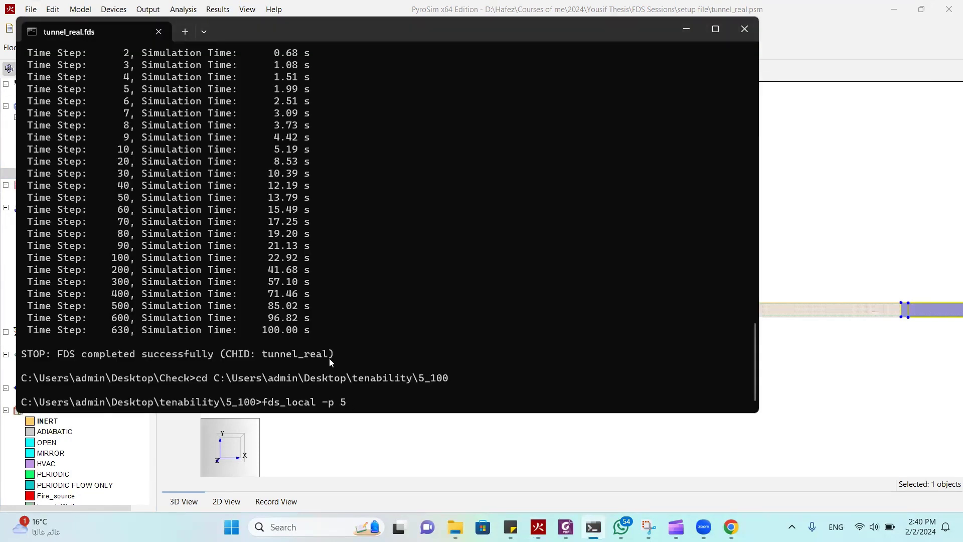
Complete the command with -o 1 and the exported file's name, tunnel_real.fds, and run the simulation
type(" -o 1")
key("super+Down")
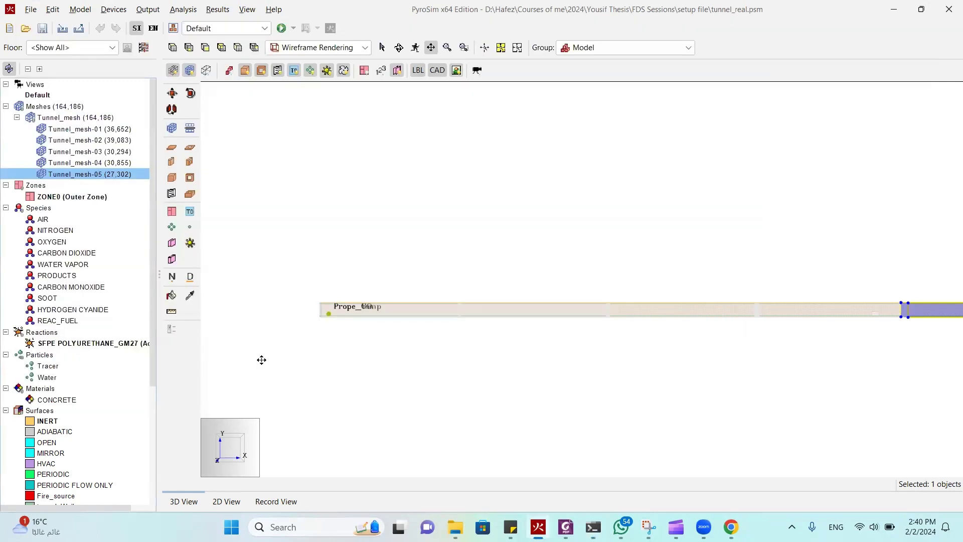
key("alt+Tab")
key("Tab")
right_click(167, 128)
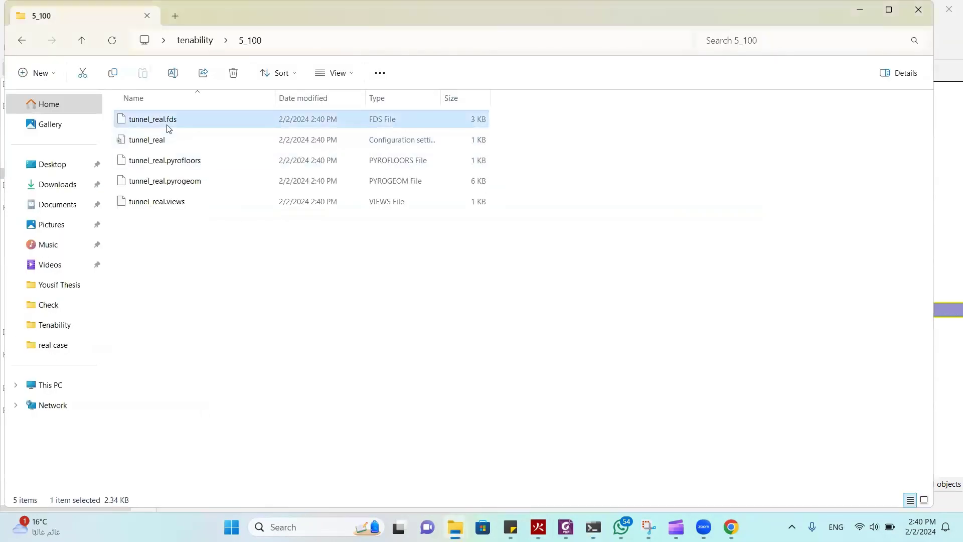
left_click(205, 319)
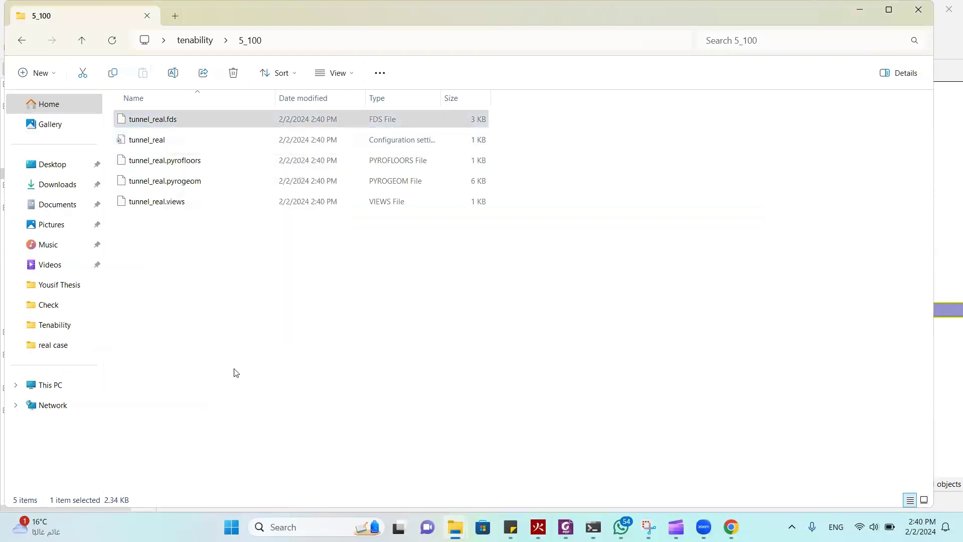
left_click(218, 402)
left_click(321, 382)
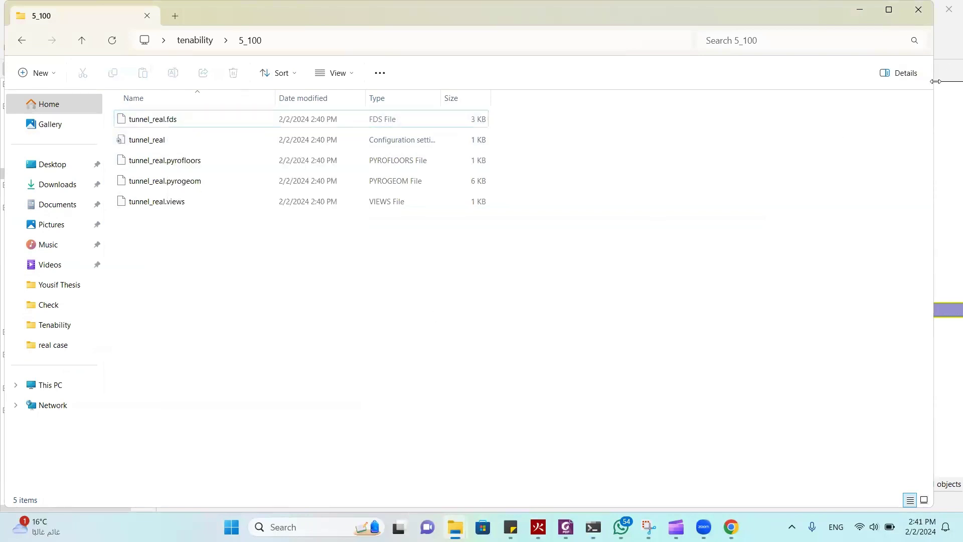
key("alt+Tab")
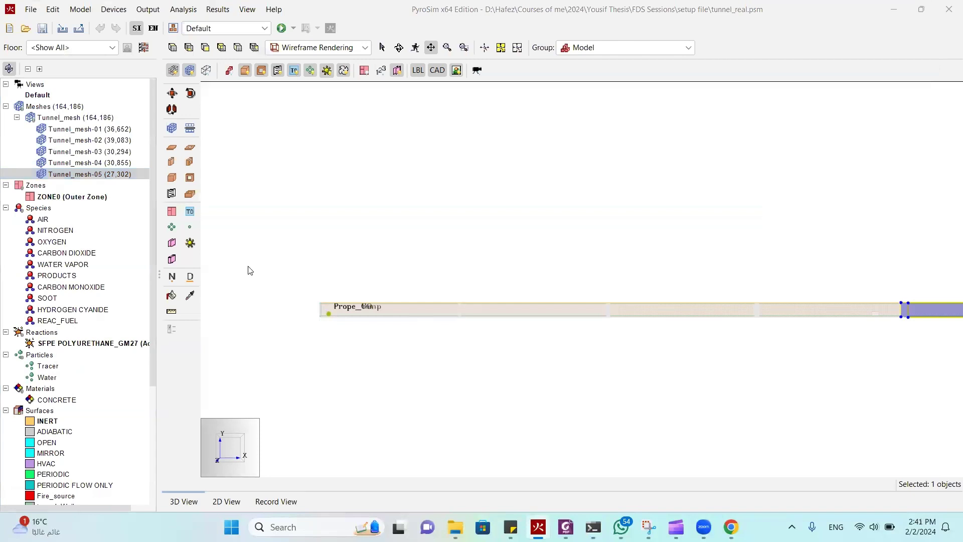
key("alt+Tab")
type("tunnel_real.fds")
key("Return")
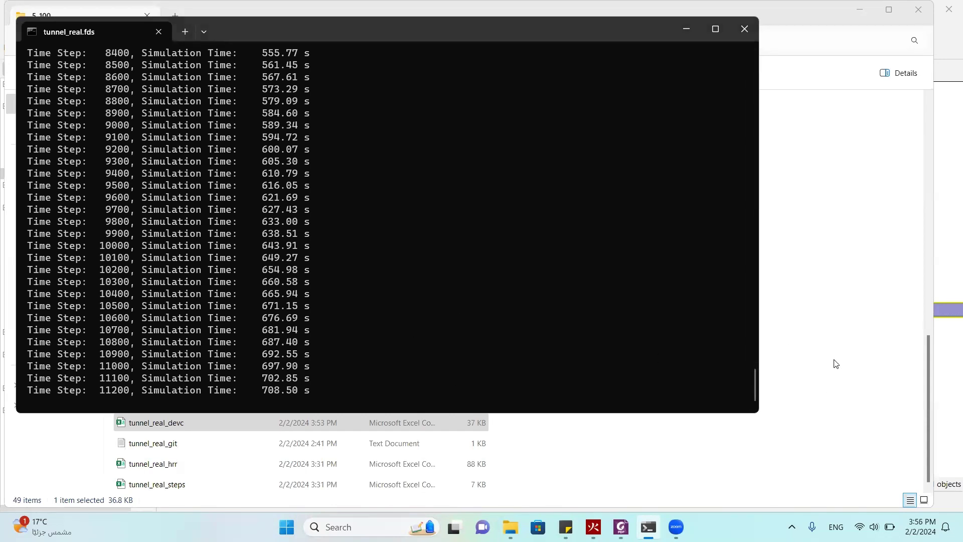
Open the tunnel_real_devc results file from the 5_100 folder in Excel as read-only
left_click(836, 362)
left_click(161, 419)
double_click(161, 419)
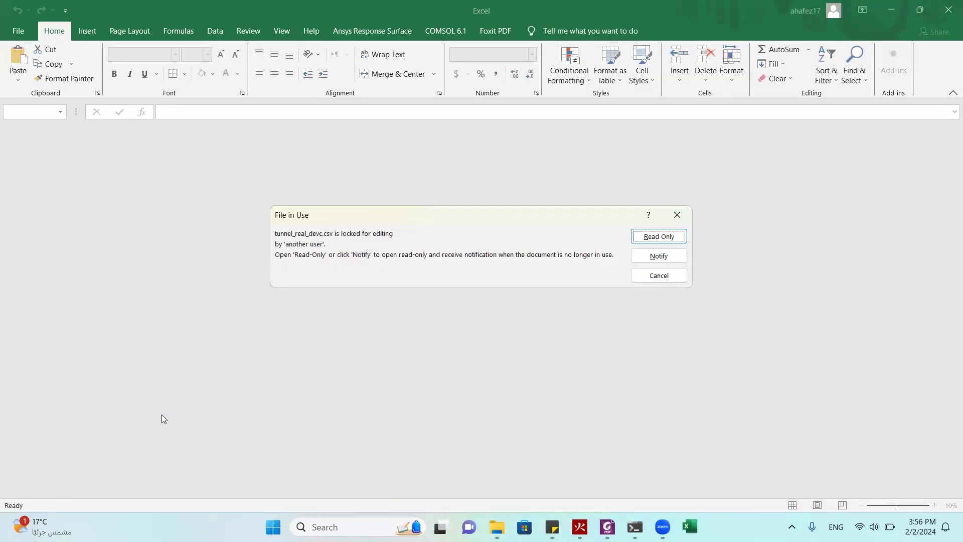
left_click(660, 236)
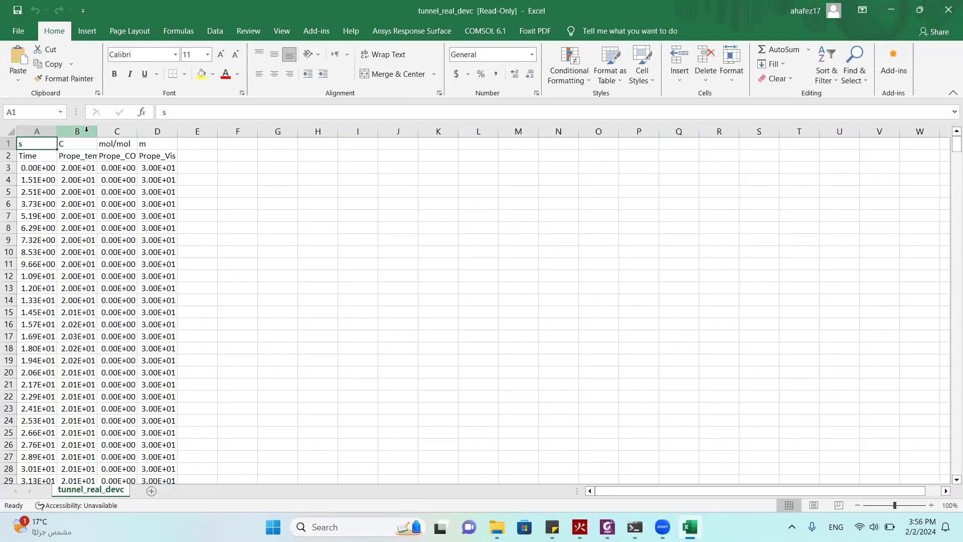
Apply the General number format to all cells of the tunnel_real_devc sheet
left_click(4, 136)
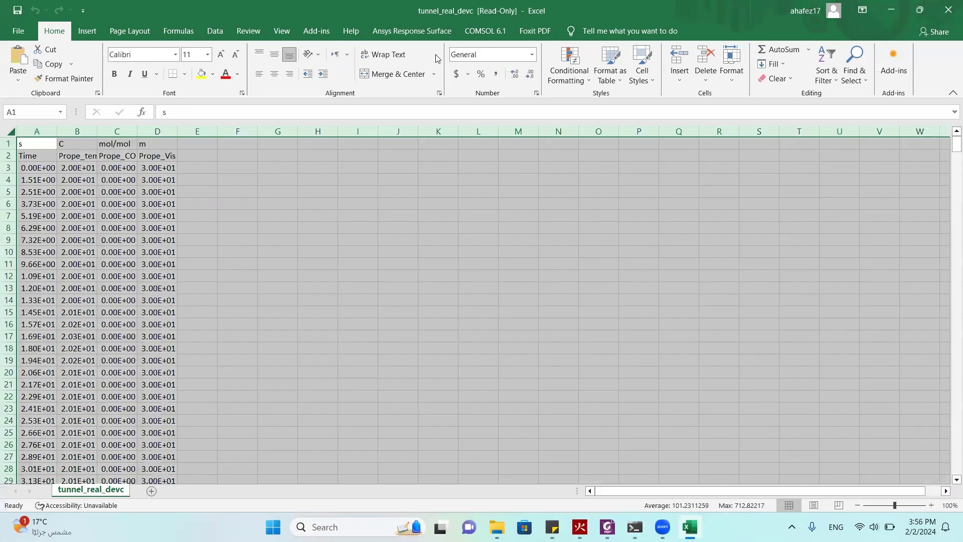
left_click(531, 54)
left_click(515, 74)
left_click(212, 227)
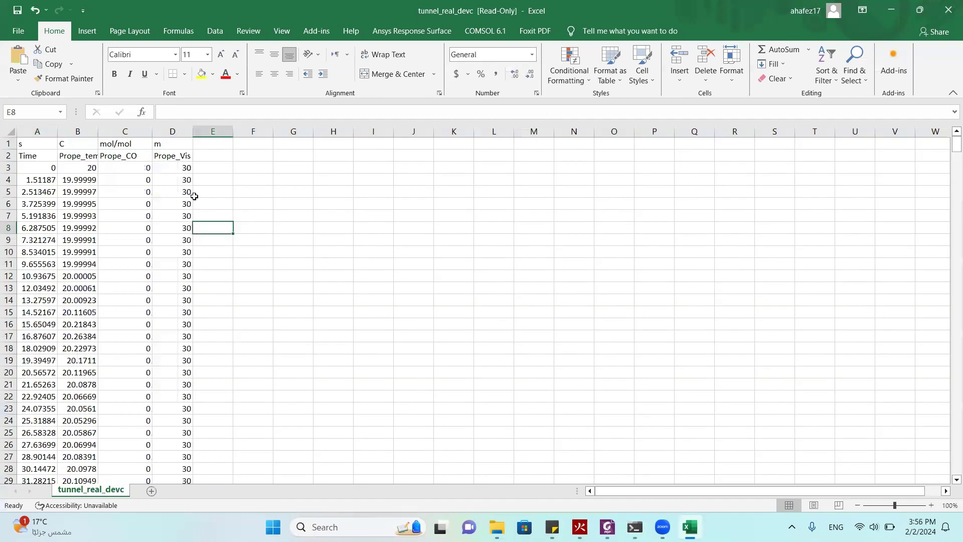
Insert an empty column between the Prope_CO and Prope_Vis columns
left_click(170, 129)
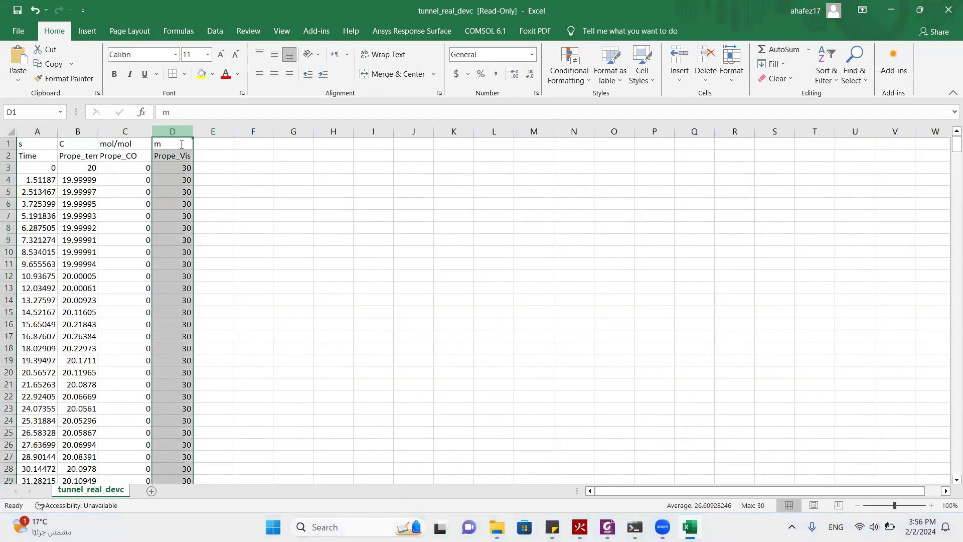
right_click(170, 130)
left_click(206, 238)
Enter =C3*10^6 in cell D3 to convert the Prope_CO values, and fill the formula down the column
left_click(174, 166)
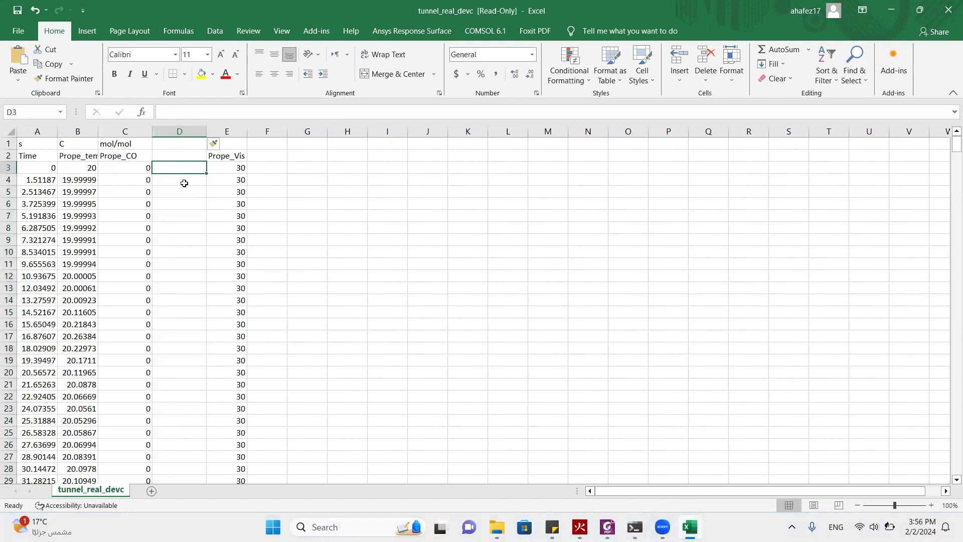
type("=")
key("Left")
type("*")
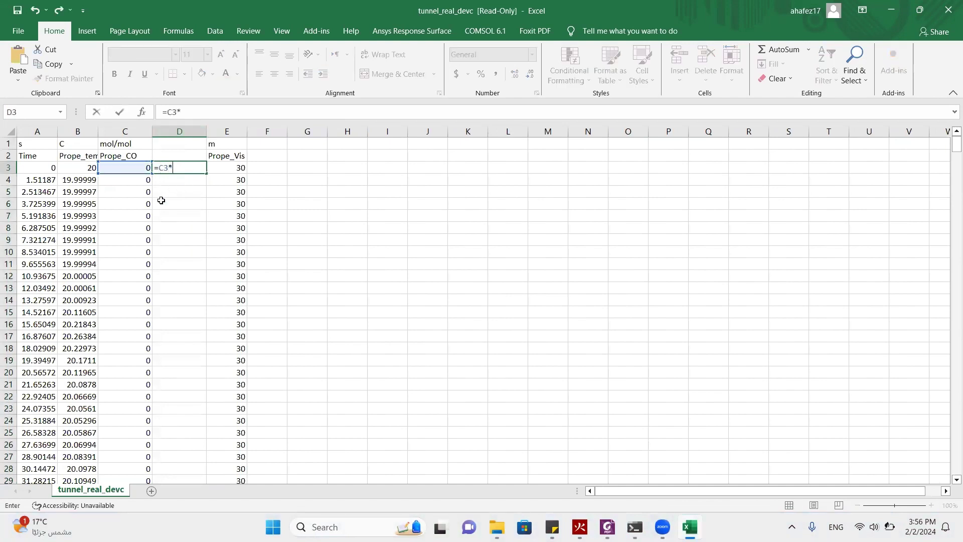
type("10^6")
key("Return")
left_click(200, 169)
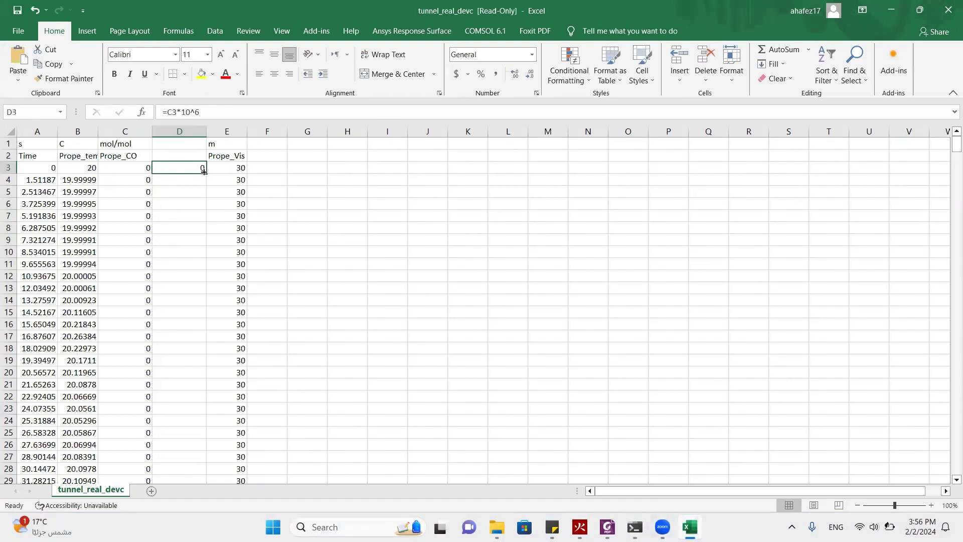
double_click(204, 171)
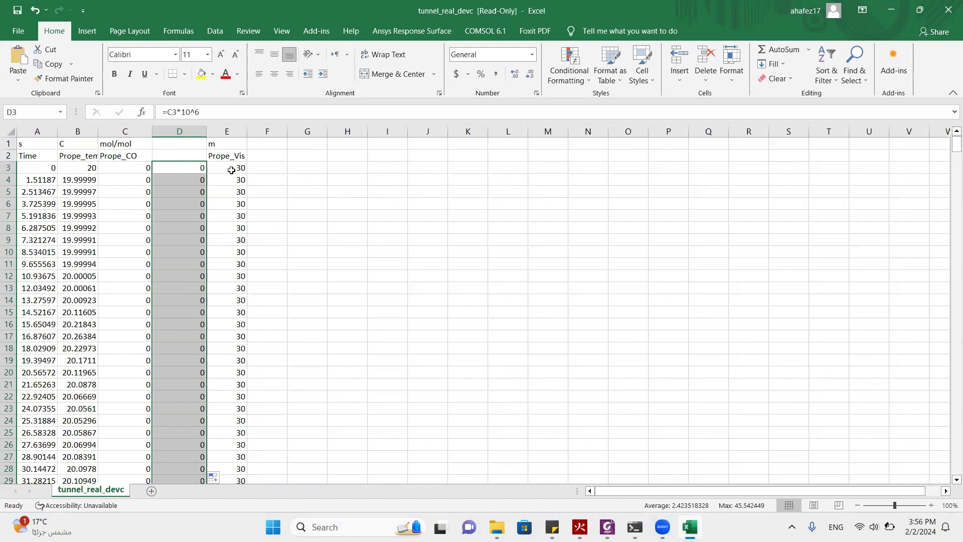
Look through the early rows of the tunnel_real_devc sheet for changes in temperature, CO and visibility
scroll(231, 171, "down", 20)
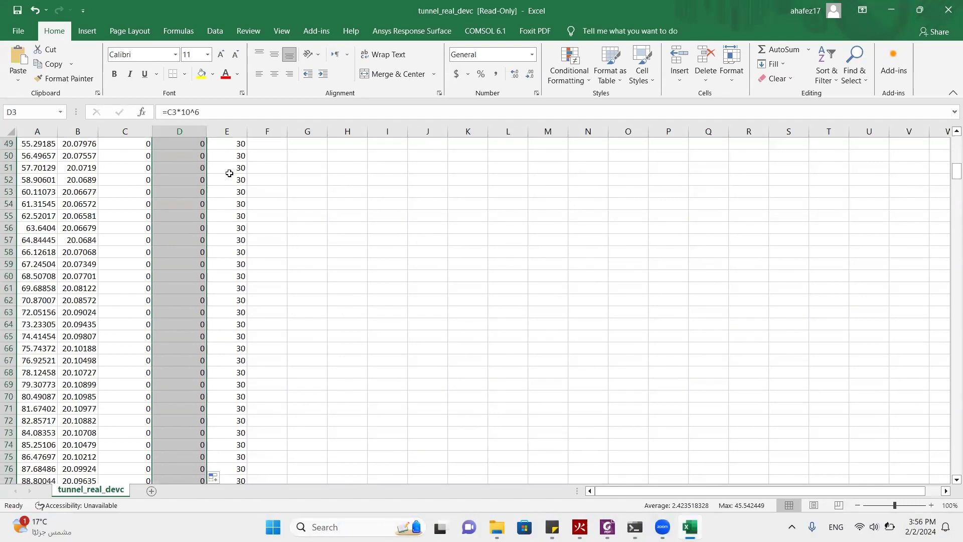
scroll(229, 173, "down", 17)
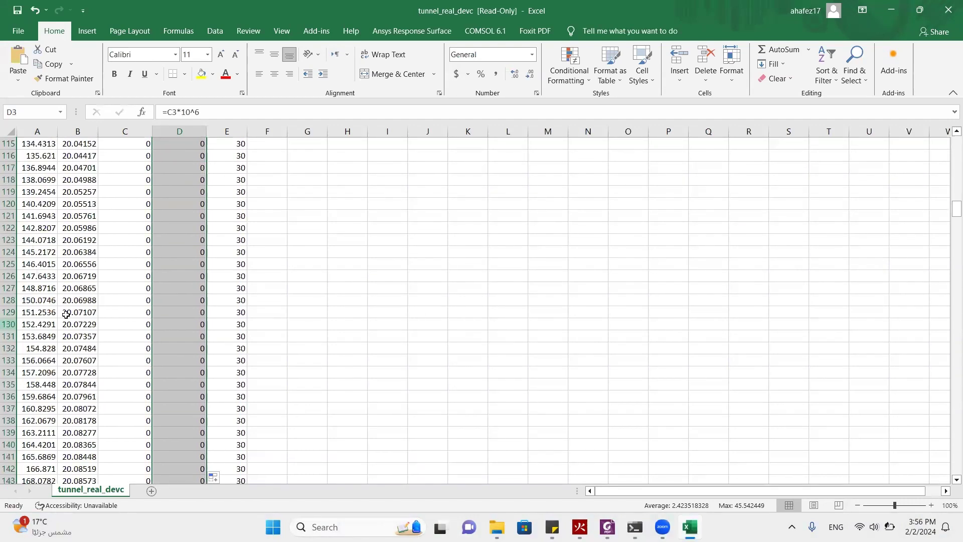
scroll(55, 326, "down", 20)
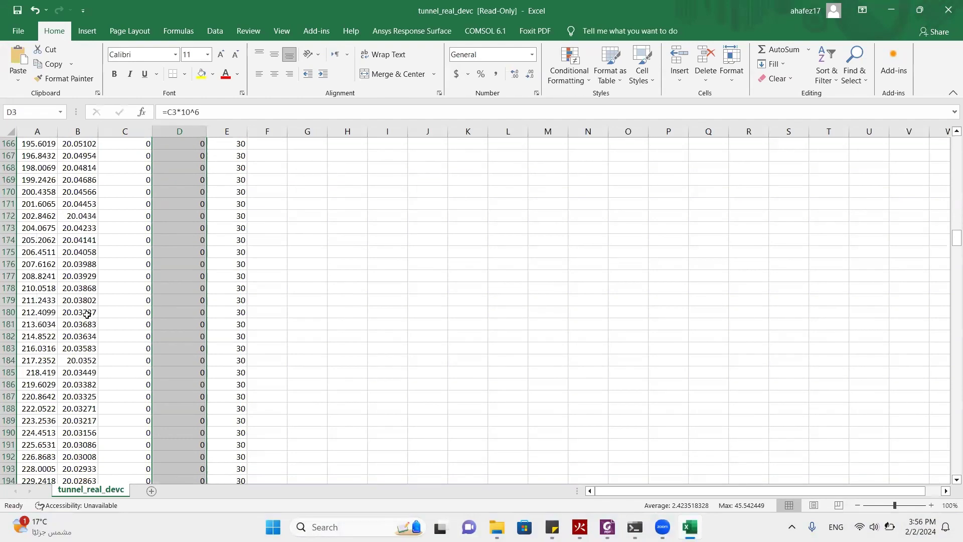
scroll(87, 314, "down", 10)
Open the tunnel_real results visualization from the 5_100 folder in PyroSim Results and switch to the front view
left_click(497, 527)
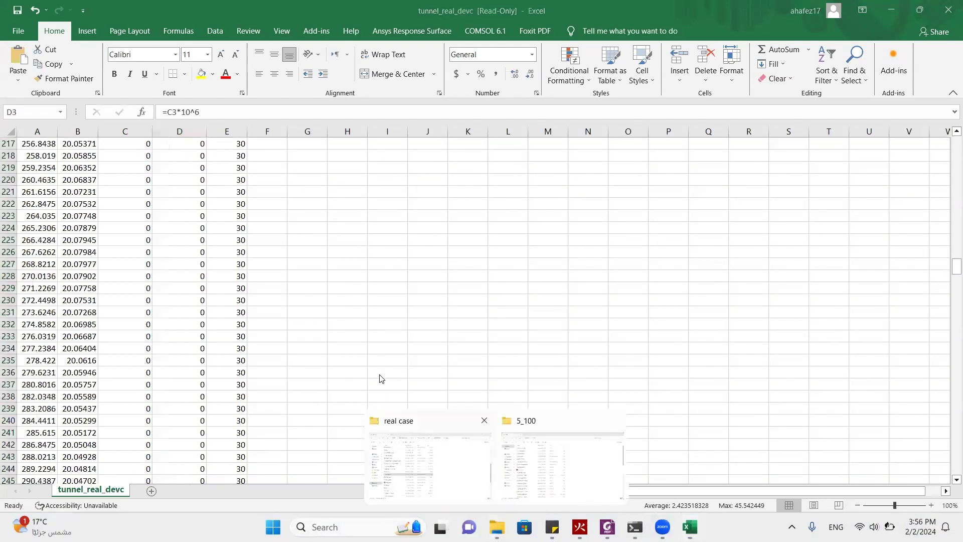
left_click(607, 455)
double_click(171, 285)
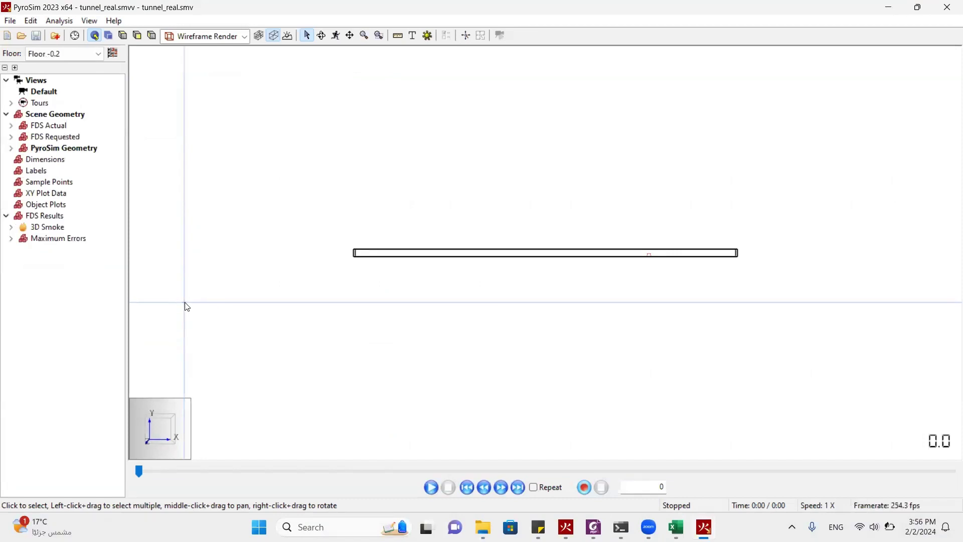
left_click(139, 39)
Show the 3D Smoke results and play the animation at 16X speed
right_click(39, 226)
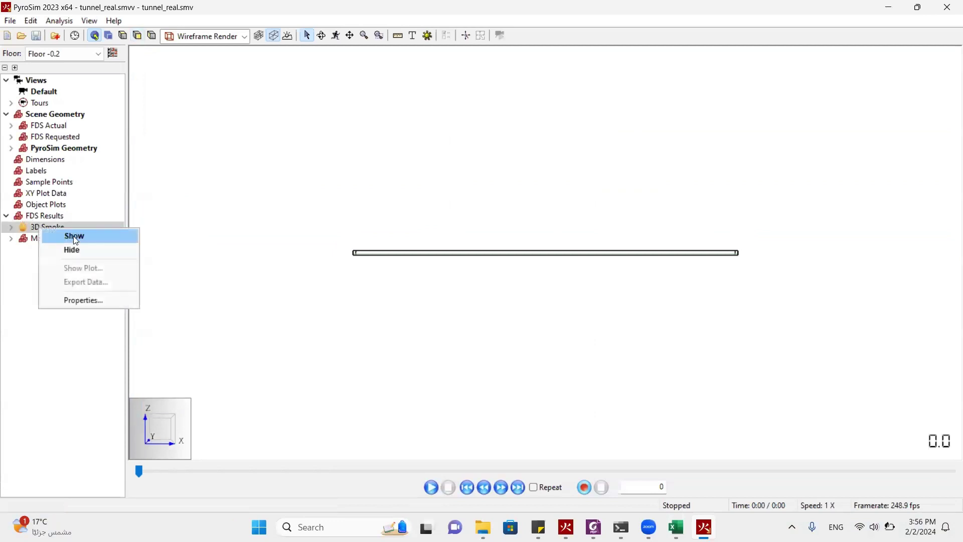
left_click(73, 234)
double_click(507, 489)
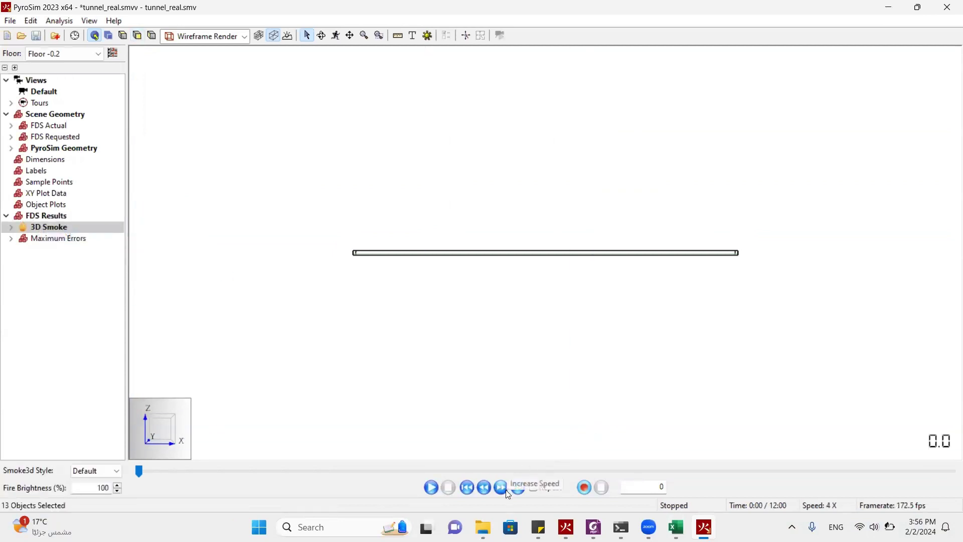
left_click(504, 490)
left_click(431, 488)
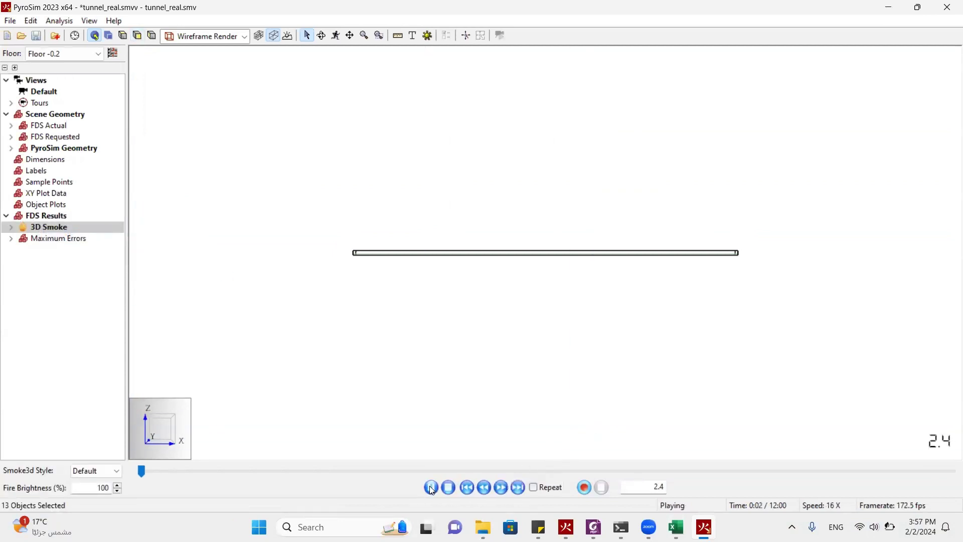
Watch the smoke spread along the tunnel to the end of the playback, and close the results visualization without saving changes
scroll(662, 266, "up", 3)
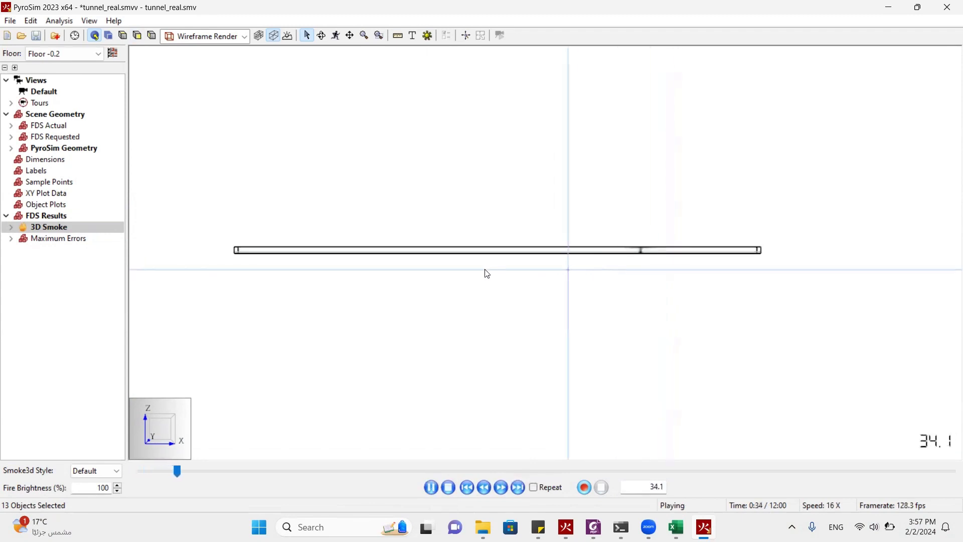
middle_click_drag(298, 261, 380, 276)
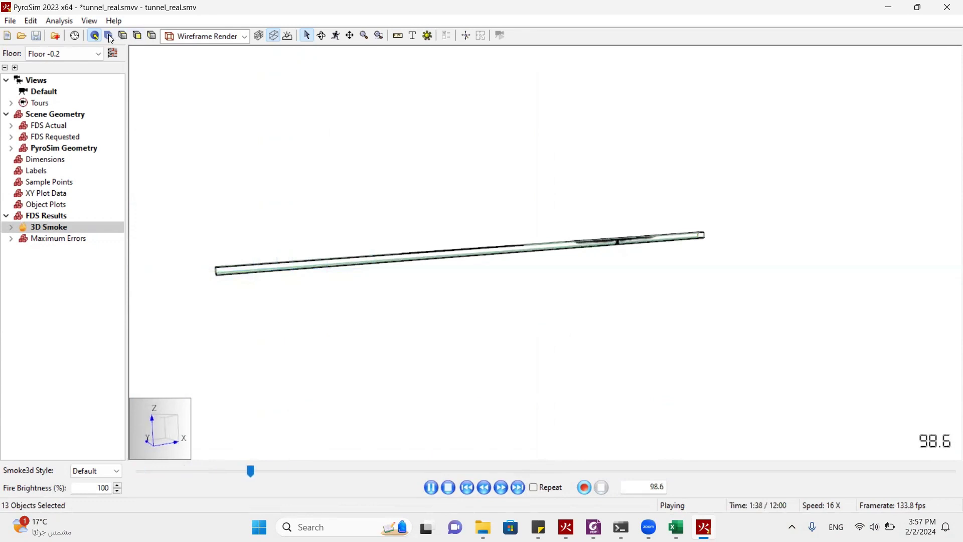
left_click(137, 36)
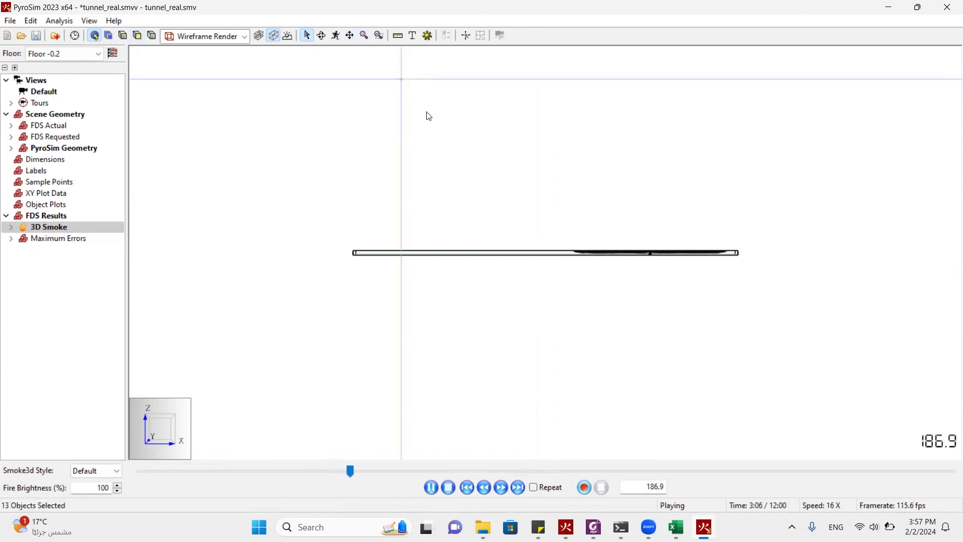
scroll(490, 251, "up", 3)
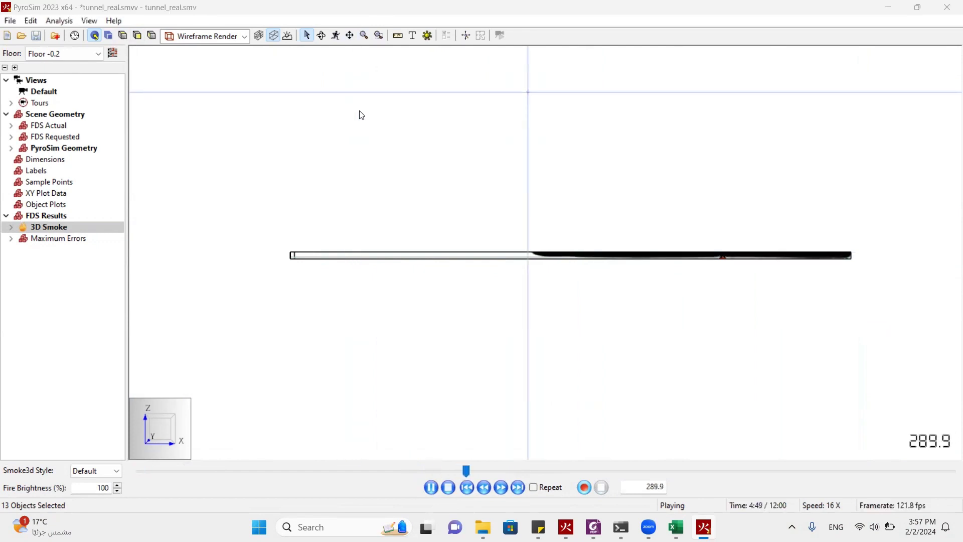
left_click(536, 164)
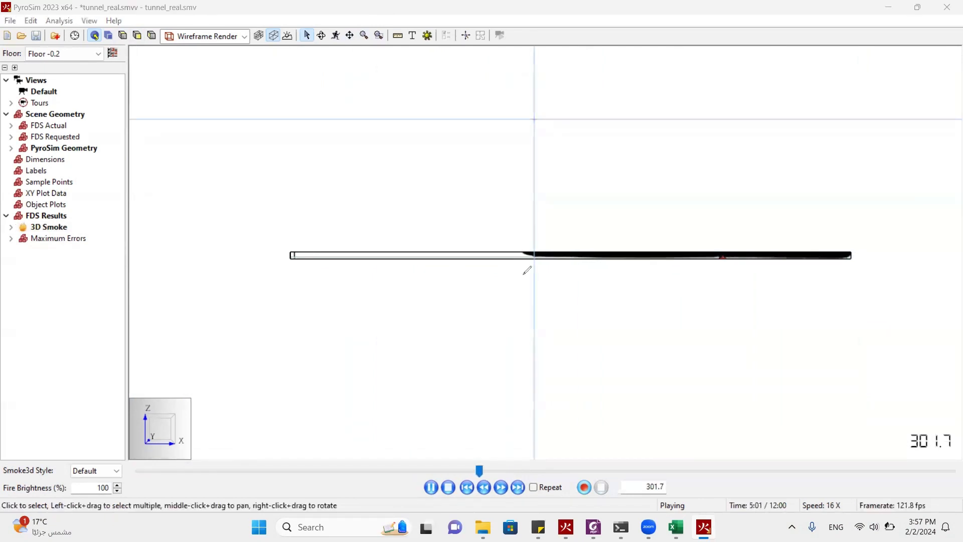
mouse_move(515, 275)
left_mouse_down()
mouse_move(321, 268)
mouse_move(315, 287)
left_mouse_up()
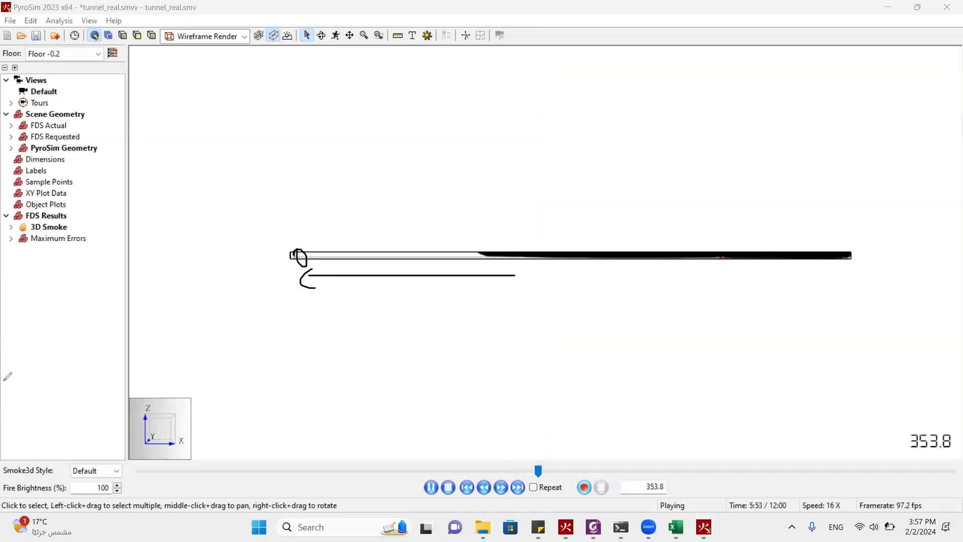
key("e")
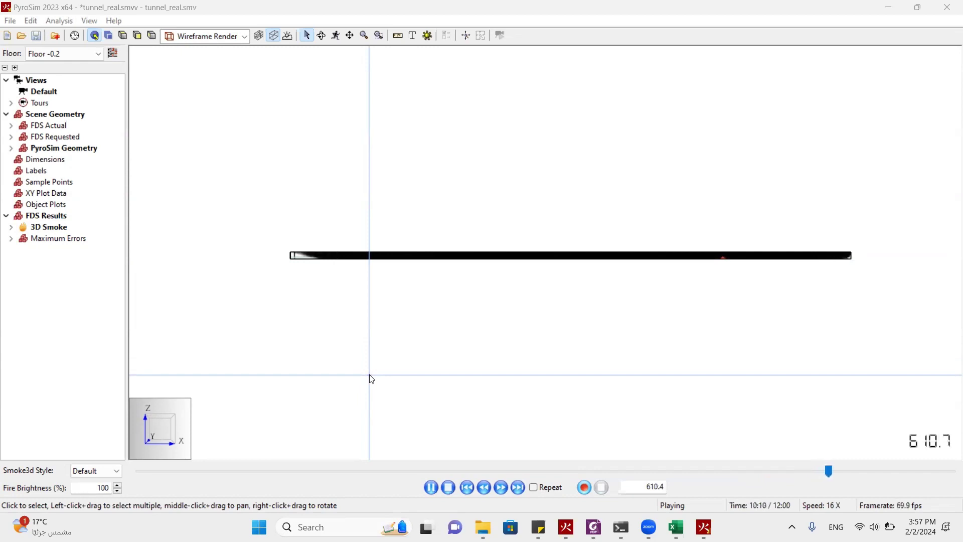
left_click(432, 487)
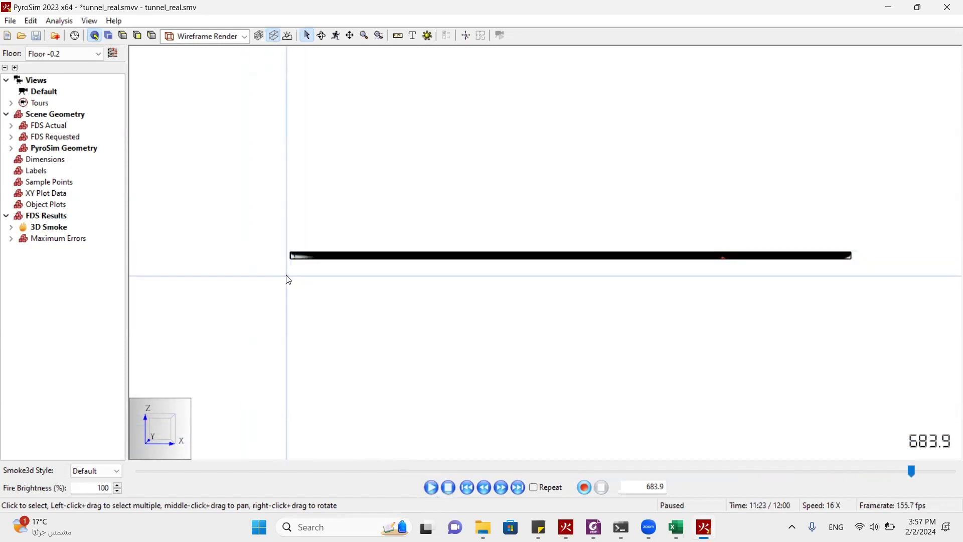
left_click(432, 487)
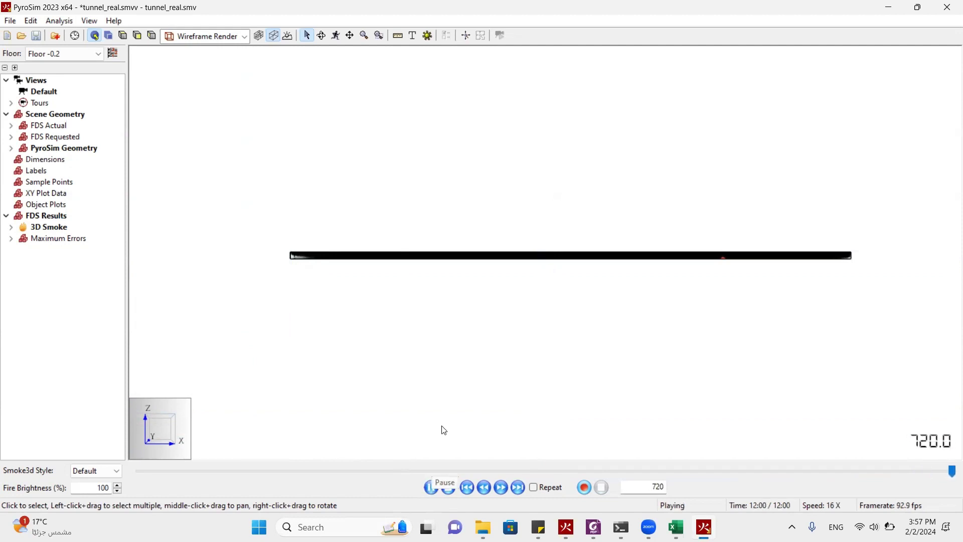
left_click(946, 7)
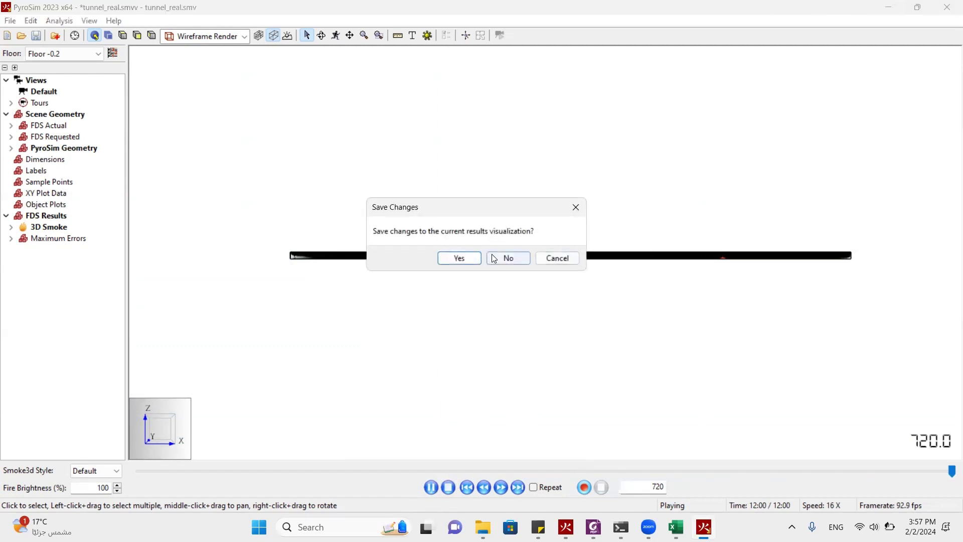
left_click(507, 257)
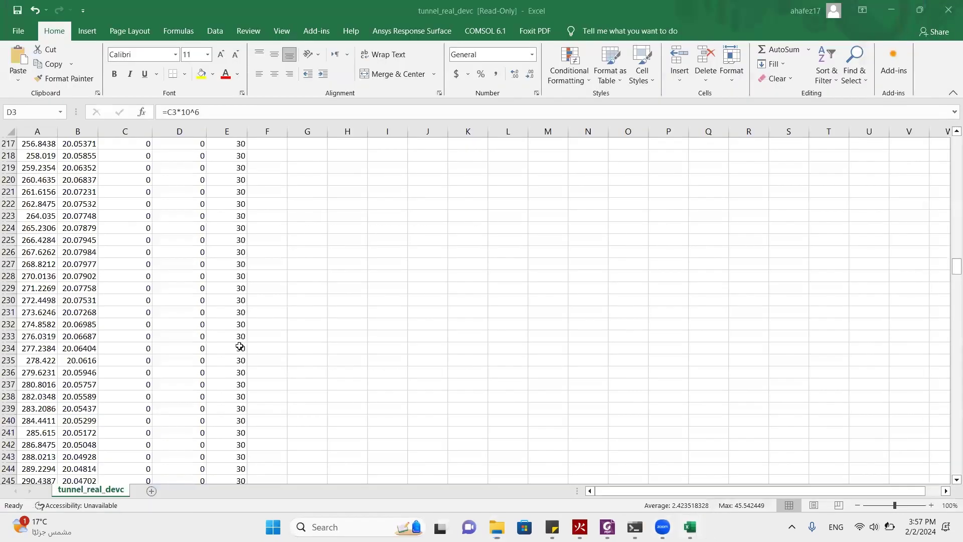
In Excel, examine the device rows to find when CO starts rising and visibility starts dropping, checking the visibility in cell E523
scroll(238, 351, "down", 20)
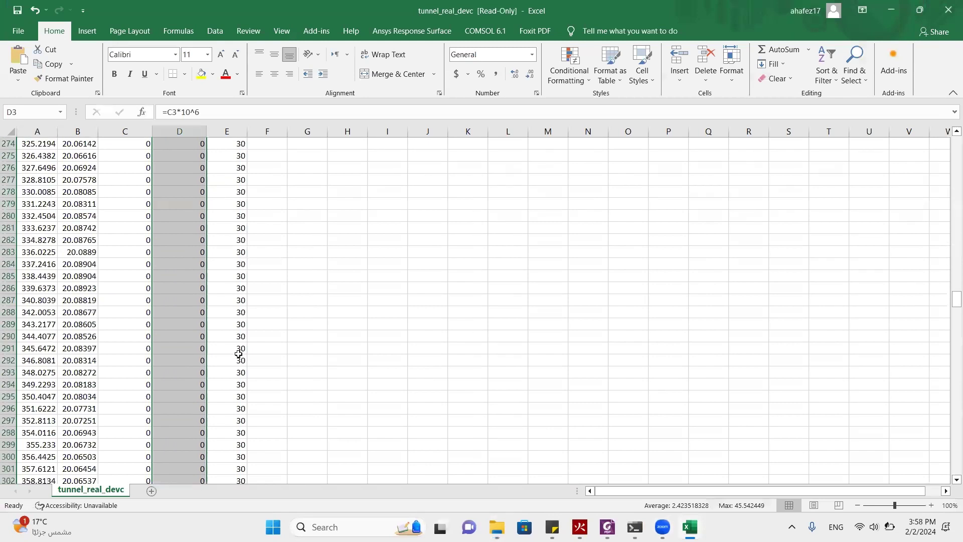
scroll(238, 354, "down", 3)
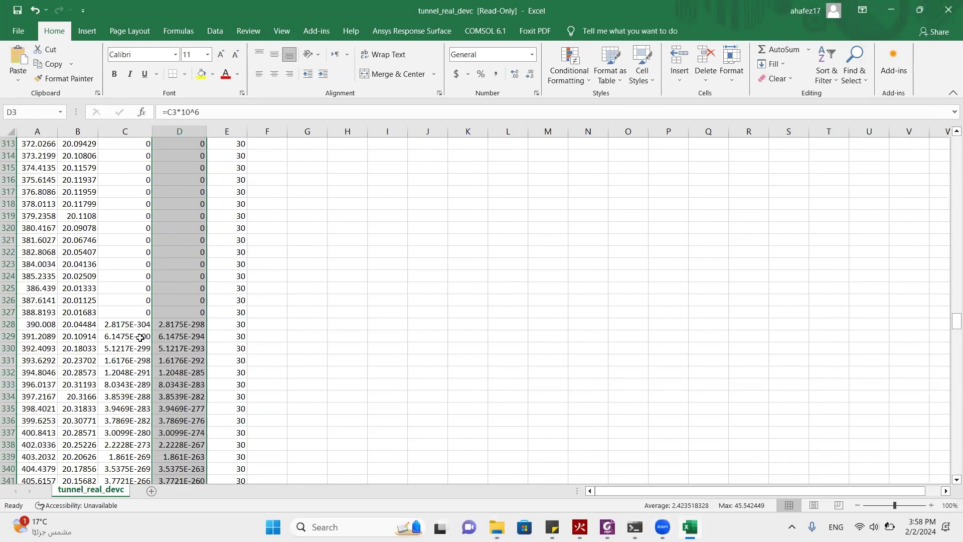
scroll(140, 337, "down", 20)
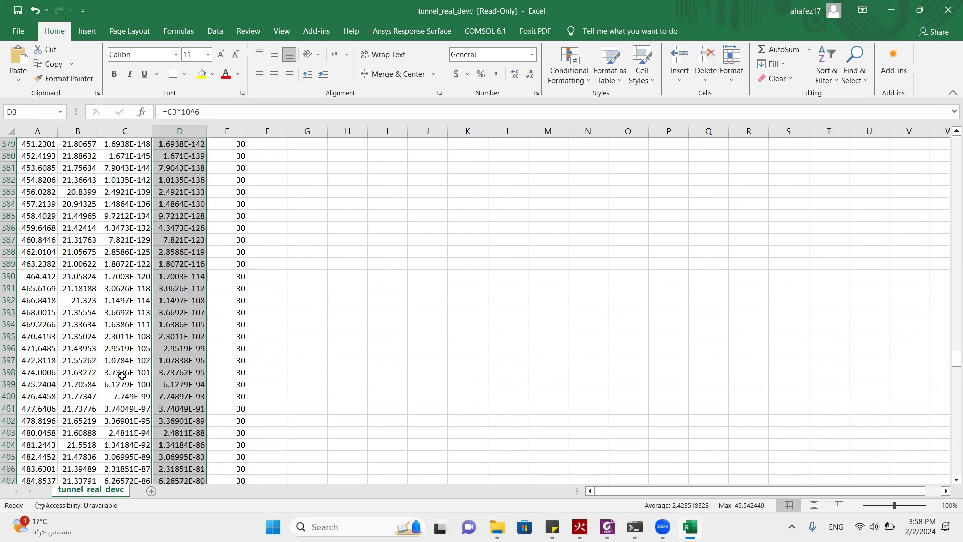
scroll(122, 376, "down", 19)
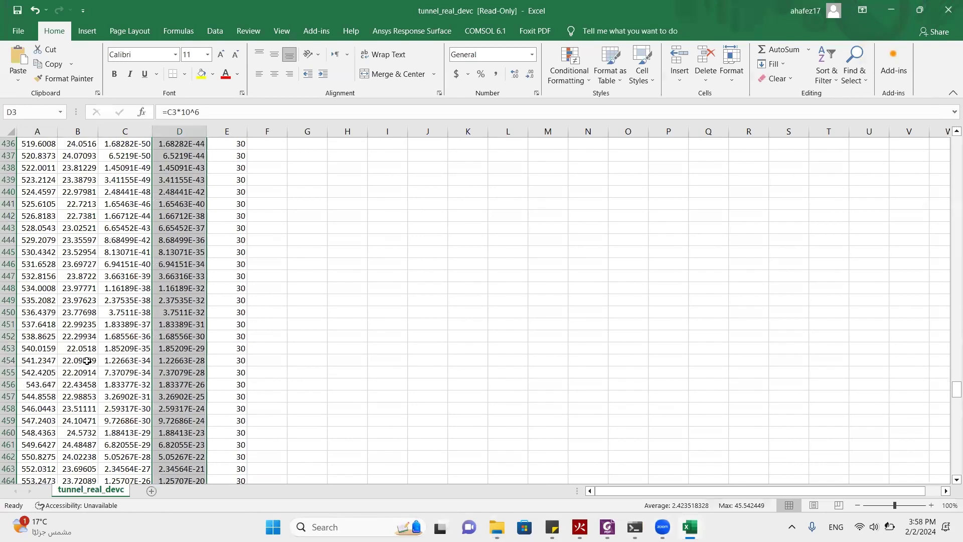
scroll(87, 360, "down", 19)
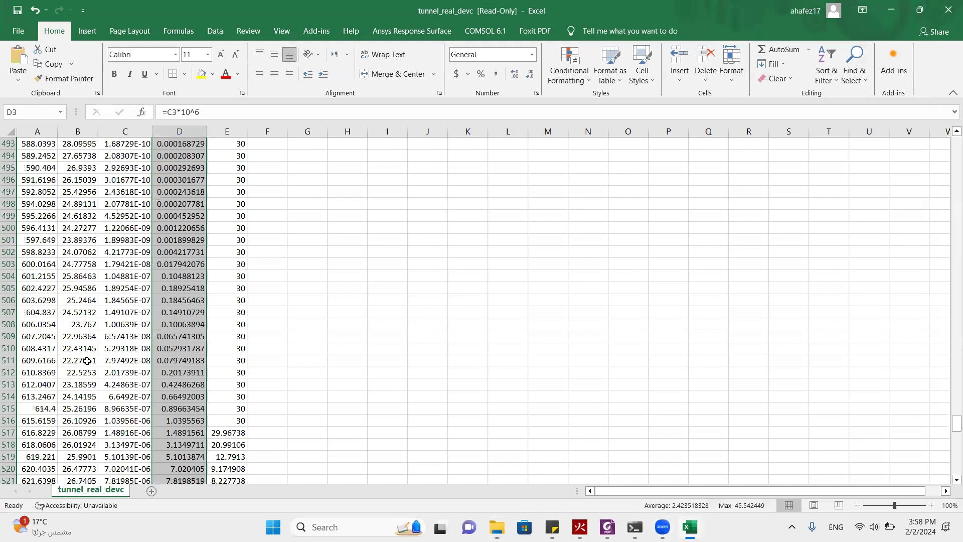
scroll(88, 360, "down", 6)
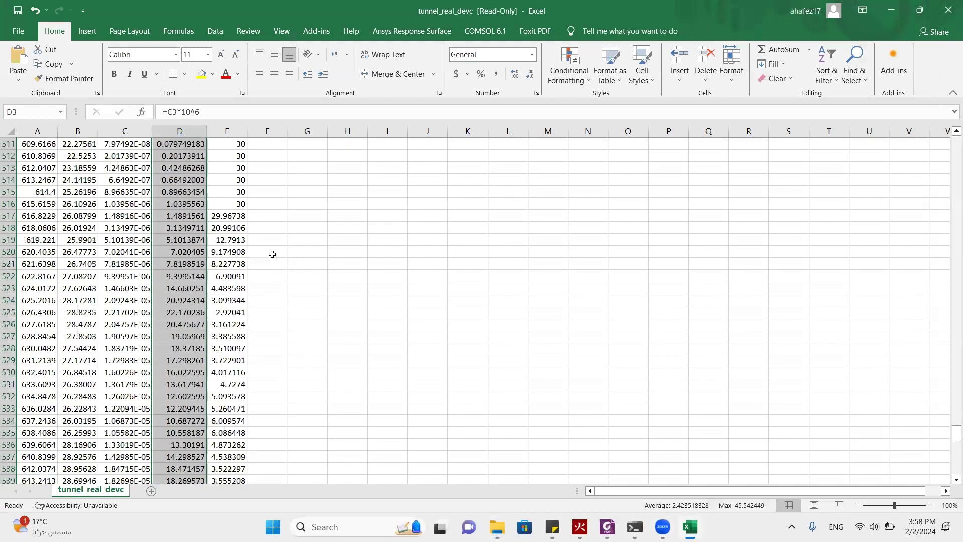
left_click(227, 288)
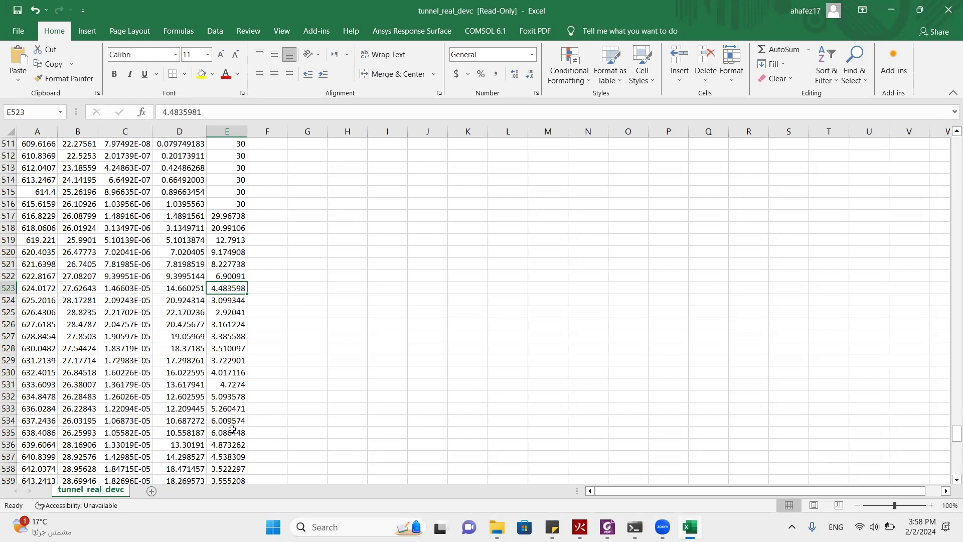
Examine the remaining temperature, CO and visibility values down to the last recorded time
scroll(232, 430, "down", 9)
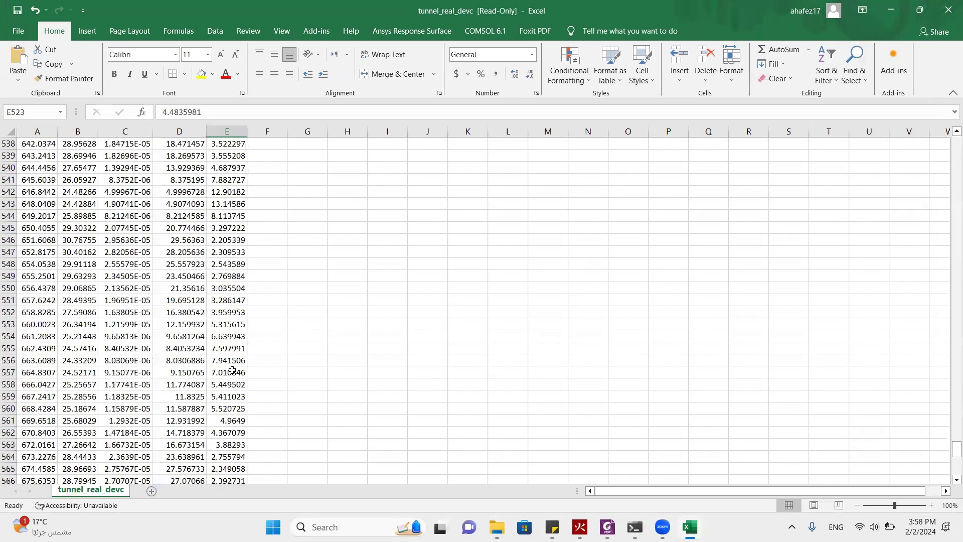
scroll(230, 369, "down", 8)
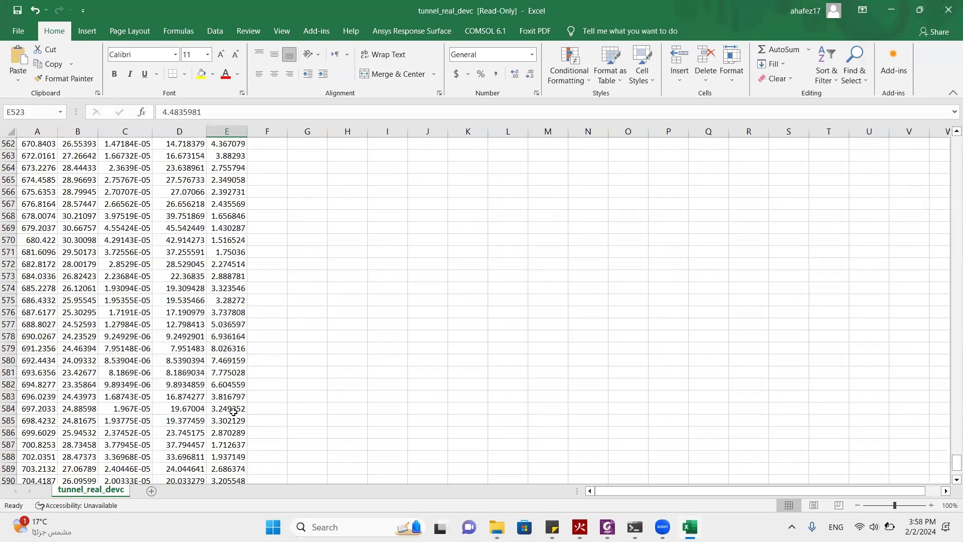
scroll(233, 400, "down", 3)
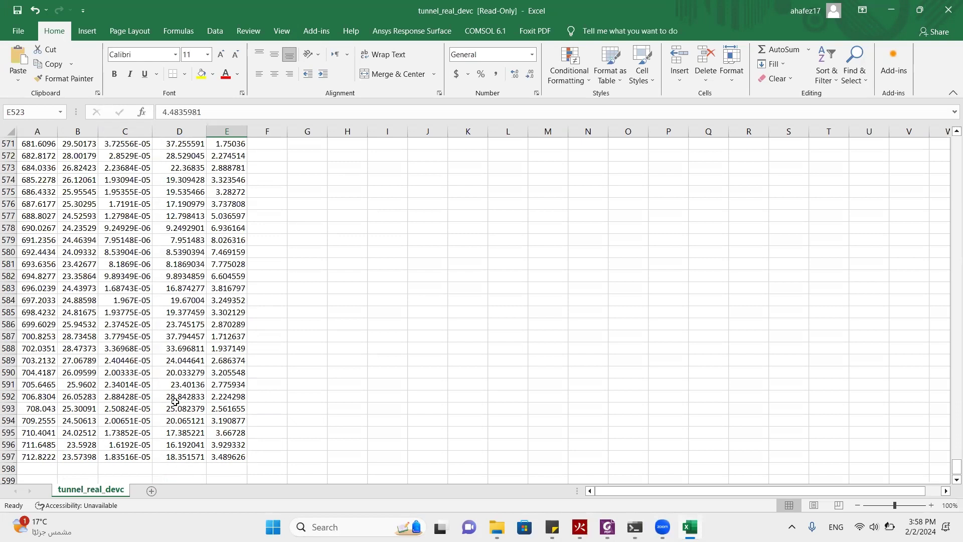
Select the converted CO column D and temperature column B in turn to check their average and maximum
scroll(175, 402, "up", 1)
left_click(181, 143)
key("ctrl+shift+Down")
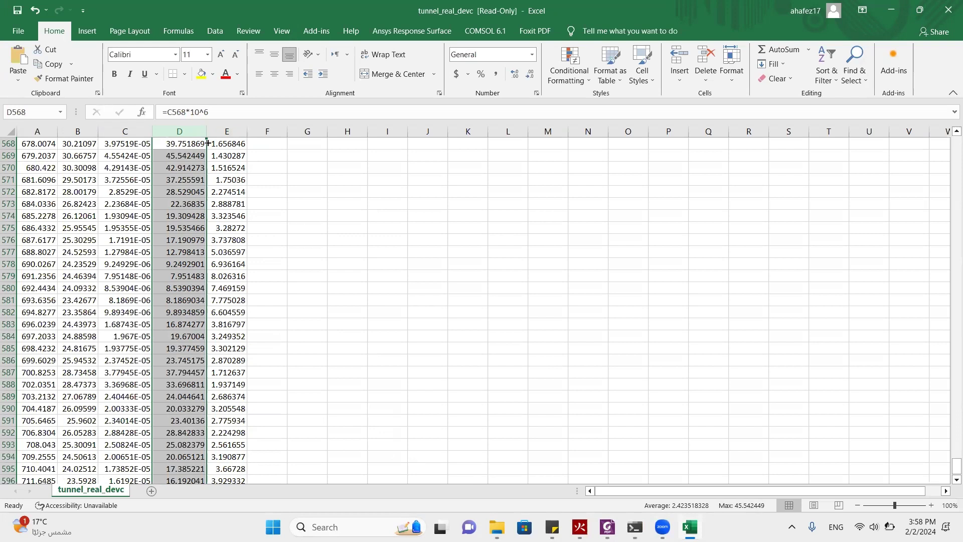
scroll(144, 301, "down", 2)
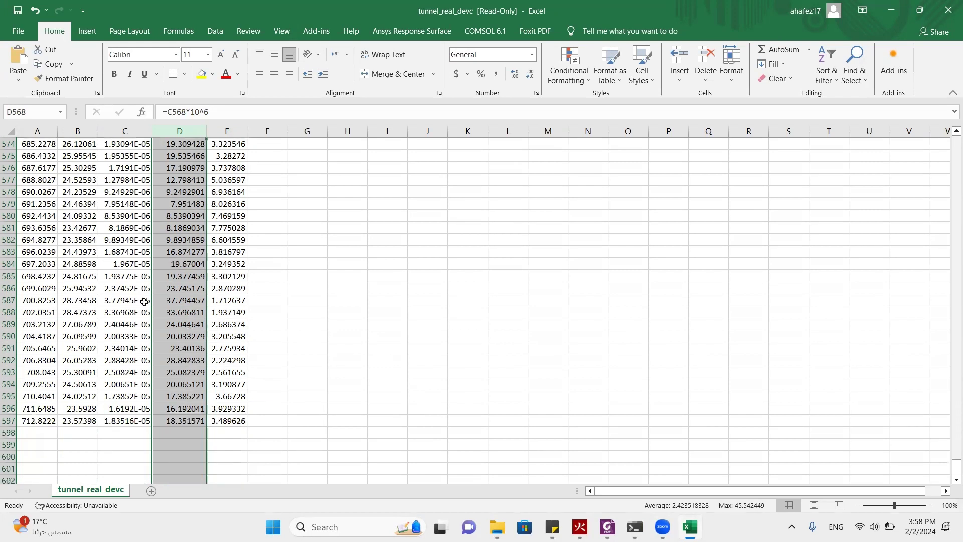
left_click(83, 127)
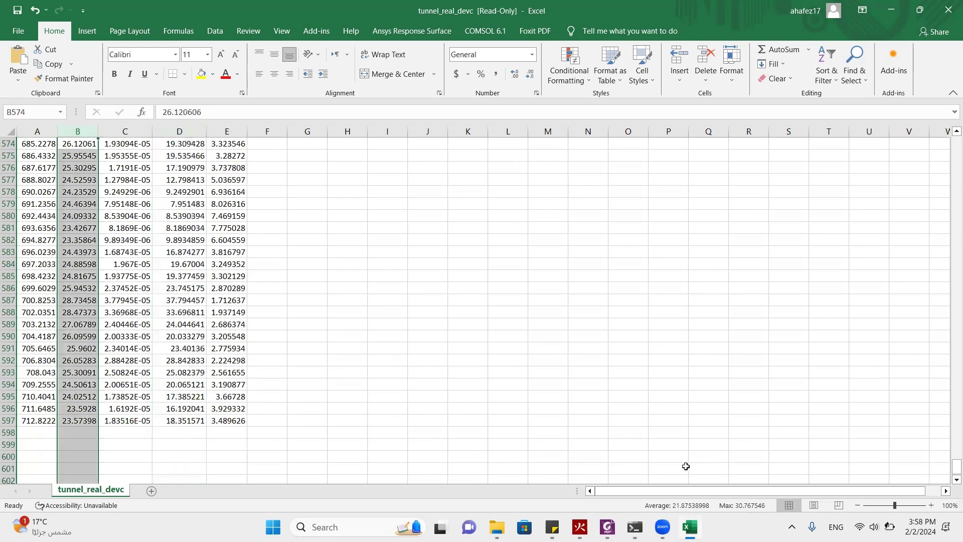
Clear the column selection and review the temperature, CO and visibility values backwards from the last recorded rows to the earlier times
scroll(314, 440, "up", 13)
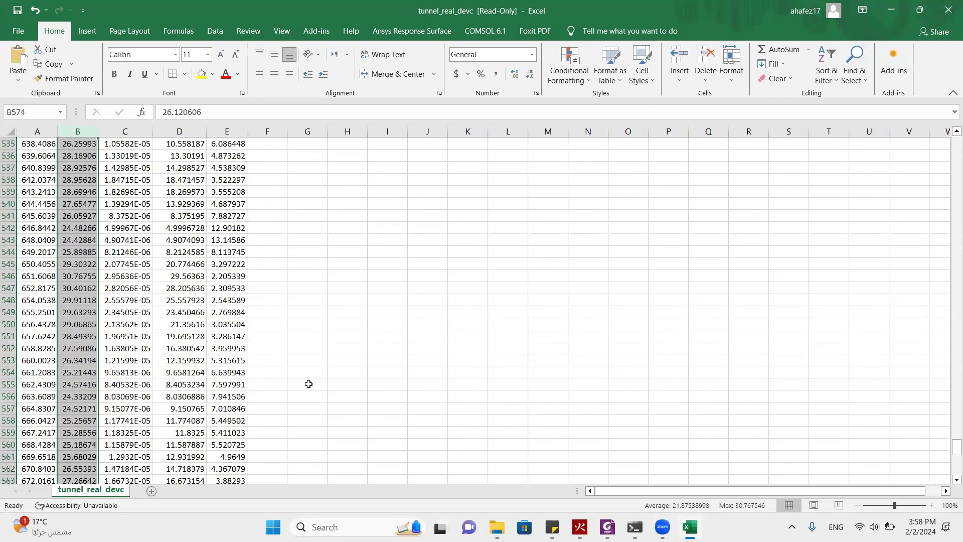
left_click(307, 384)
scroll(193, 386, "up", 20)
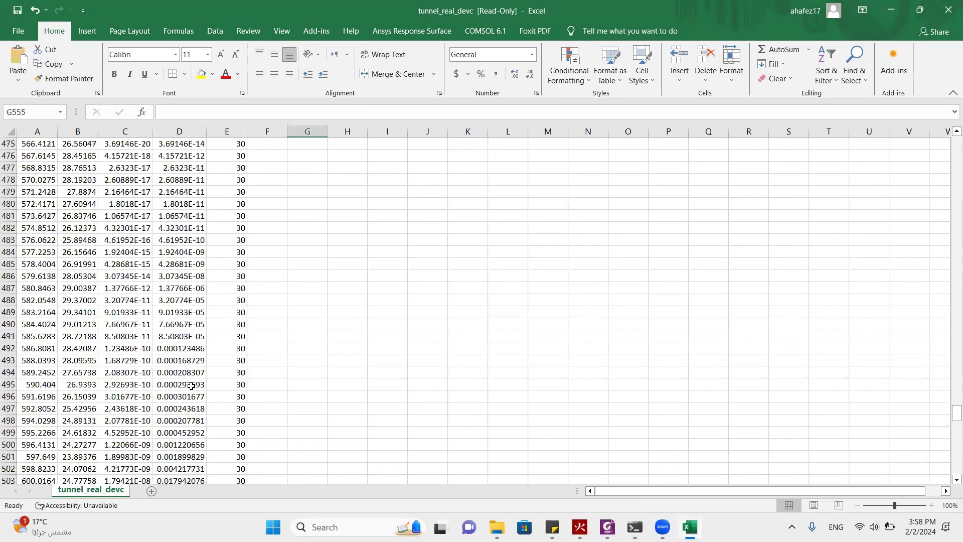
scroll(191, 385, "up", 20)
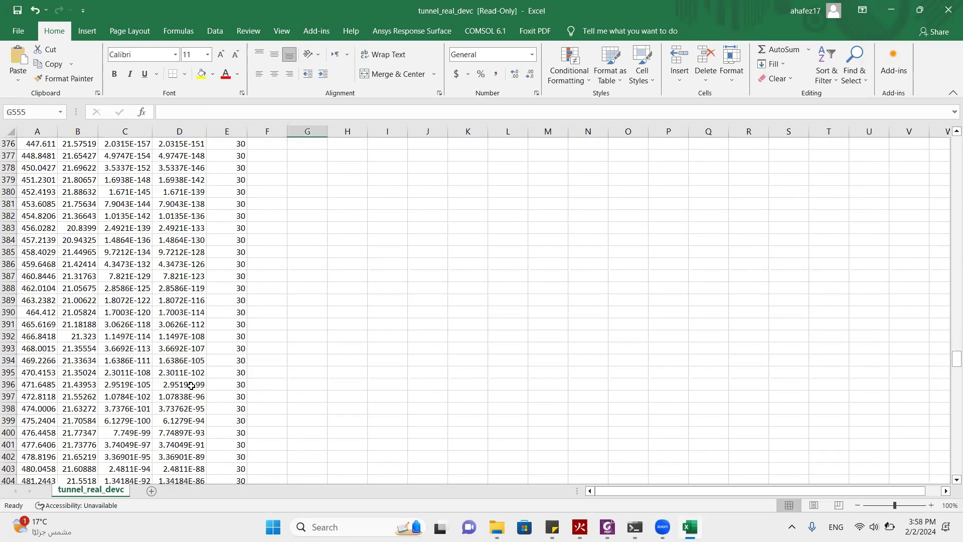
scroll(191, 386, "up", 20)
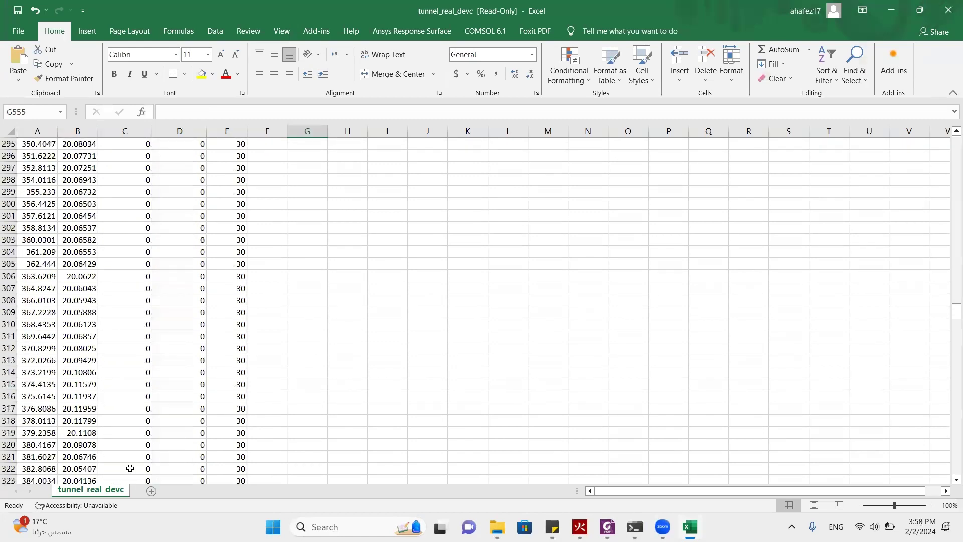
scroll(130, 468, "up", 12)
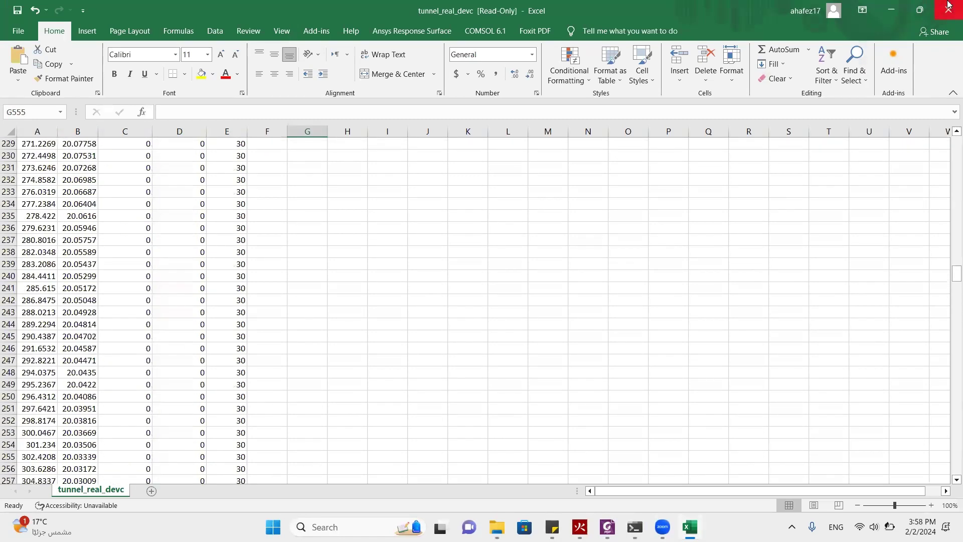
Return to the rows where visibility falls below its initial level and select the visibility value in cell E523
scroll(141, 241, "down", 20)
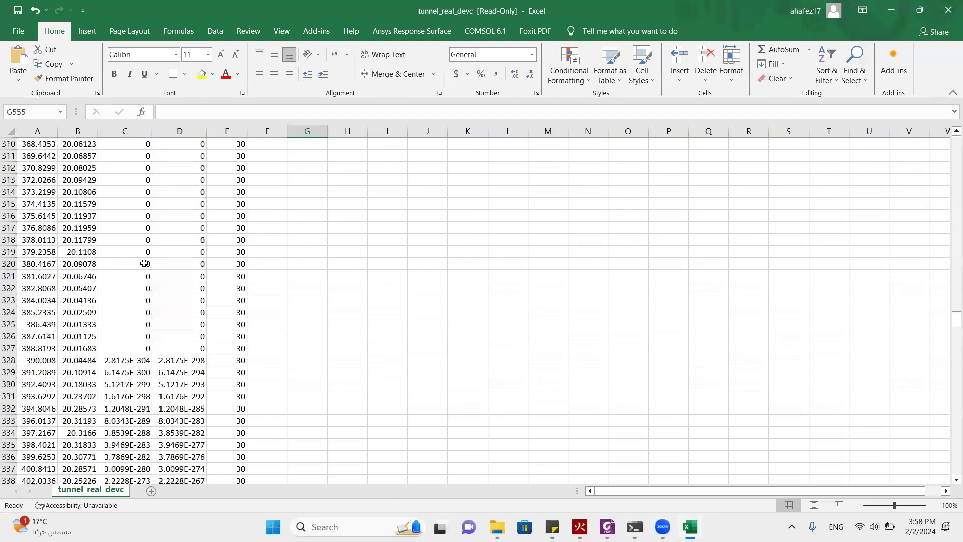
scroll(144, 267, "down", 20)
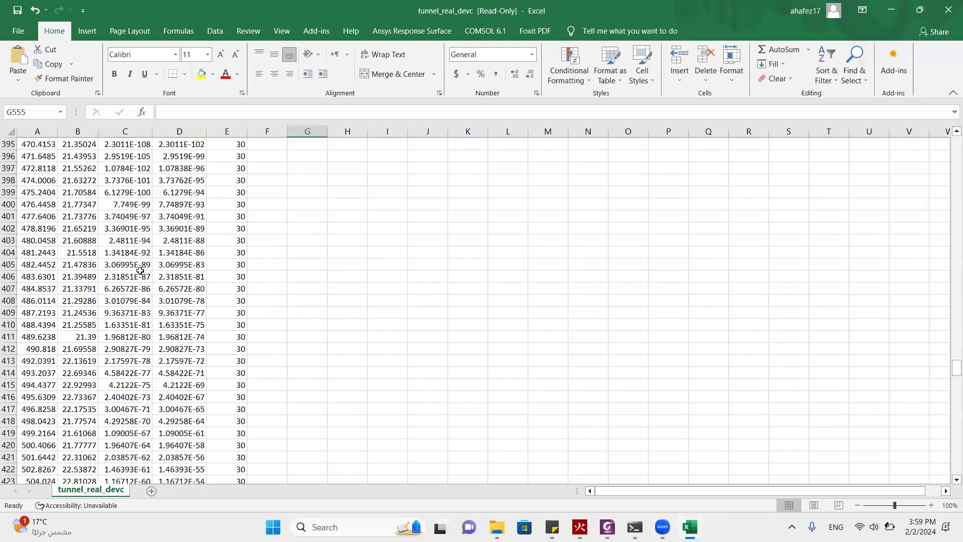
scroll(140, 270, "down", 20)
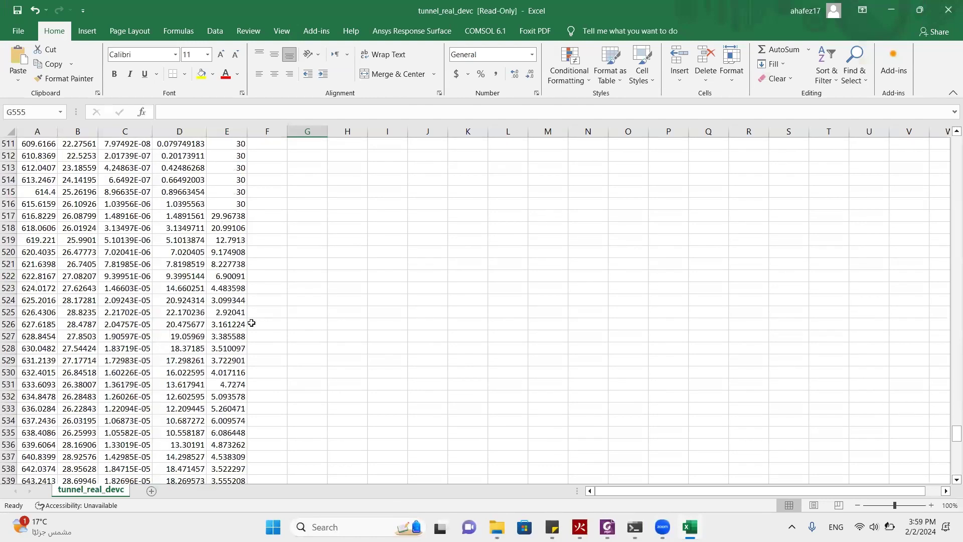
left_click(227, 287)
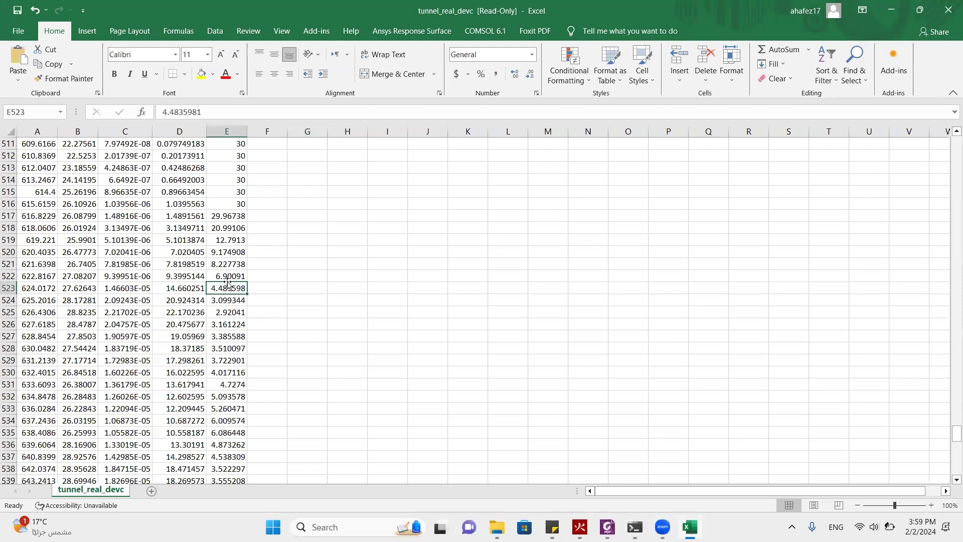